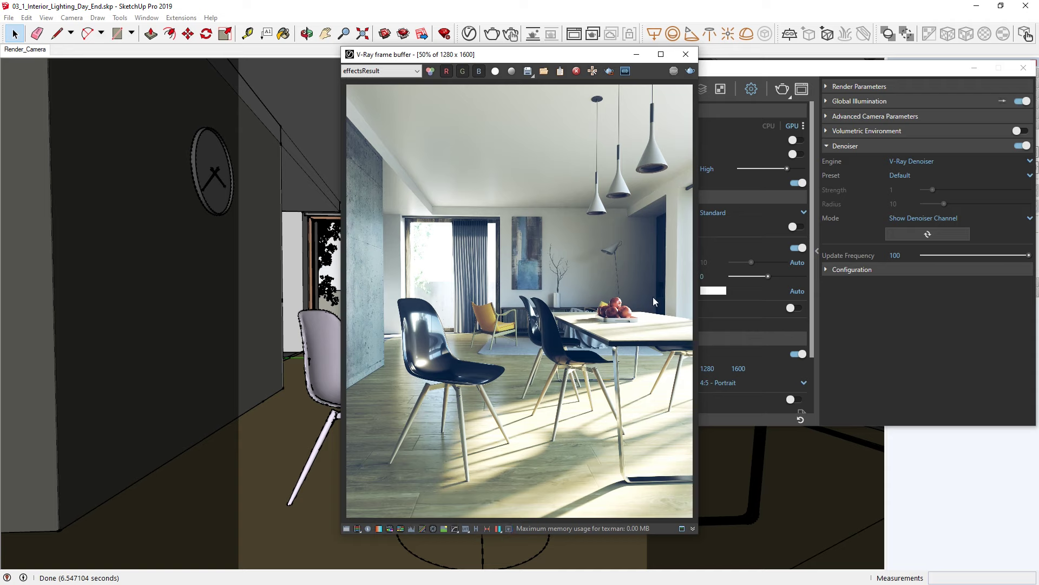
# Enable interactive rendering in the V-Ray render settings and set the denoiser engine to NVIDIA AI
pyautogui.click(729, 72)
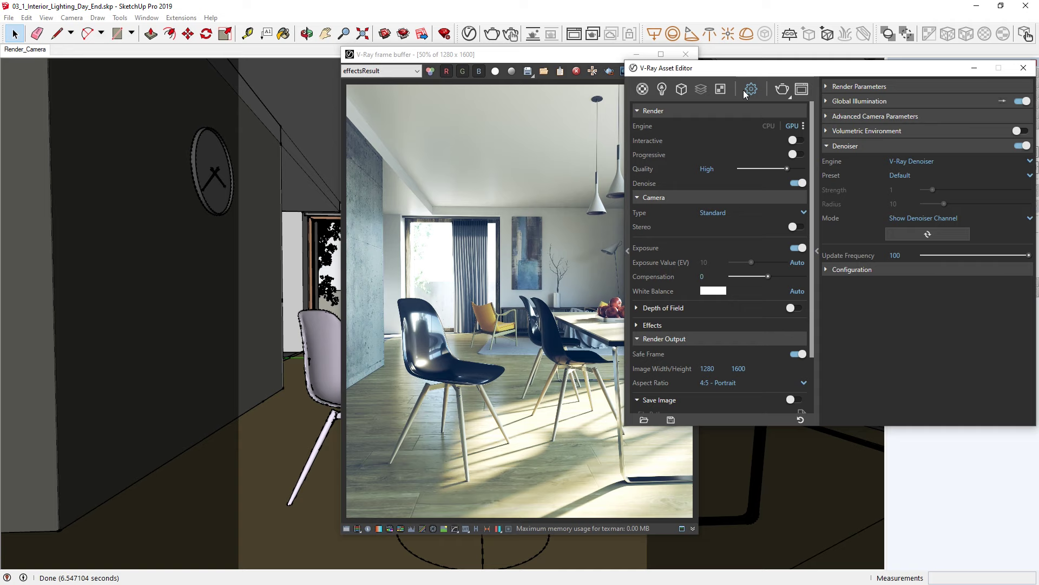
pyautogui.click(796, 141)
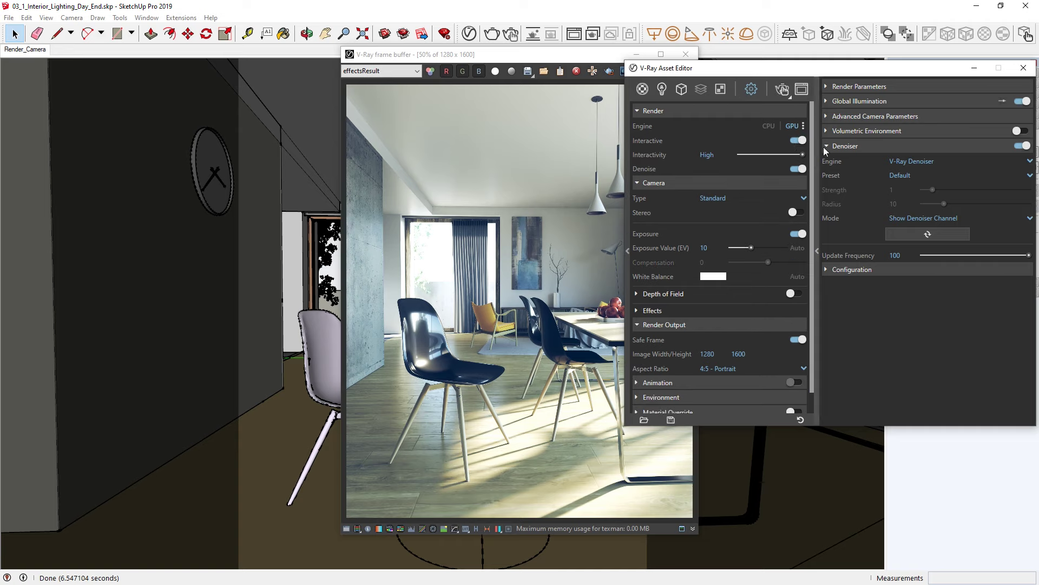
pyautogui.click(907, 161)
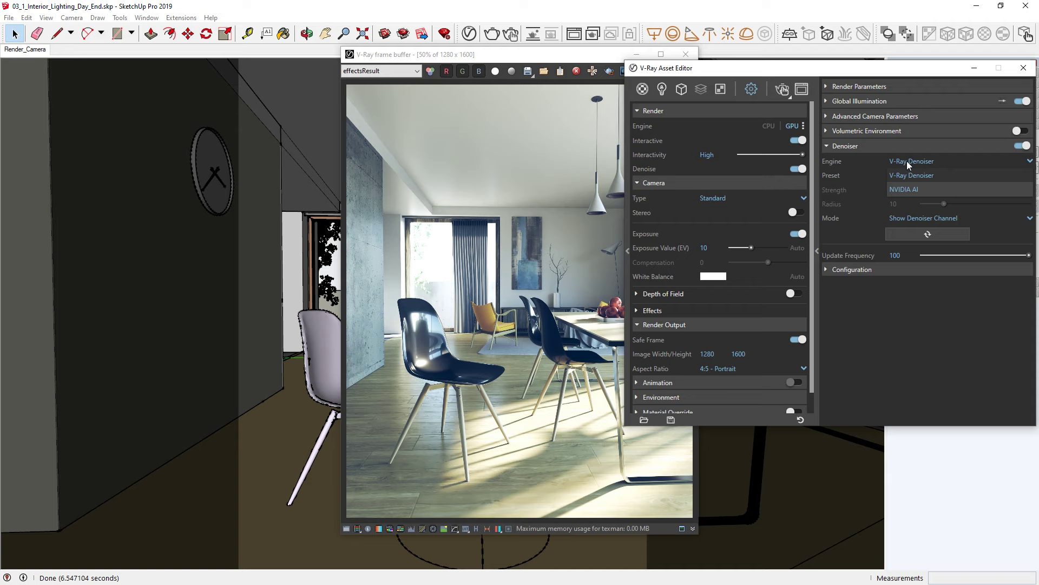
pyautogui.click(906, 189)
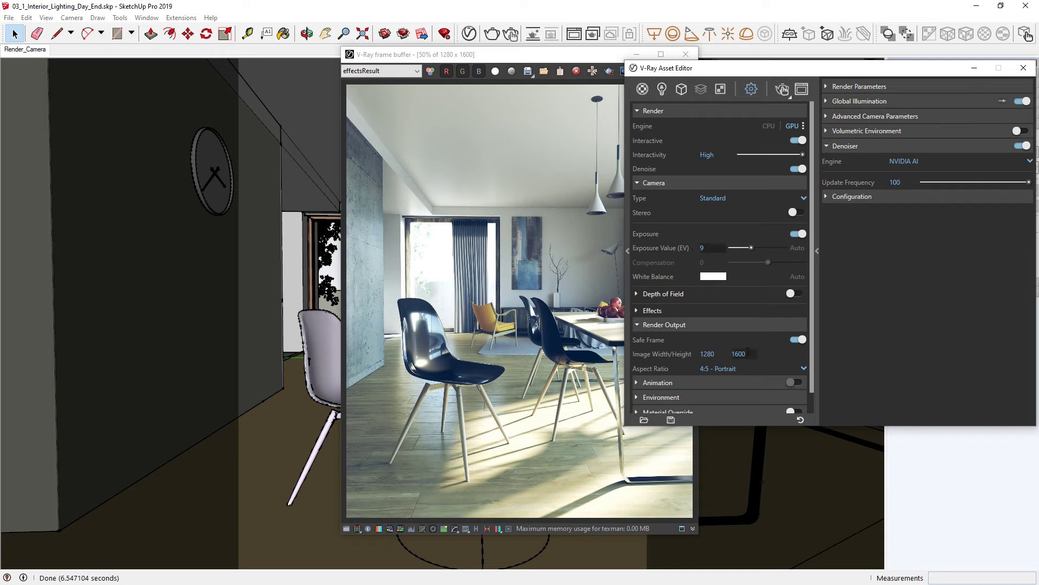
# Set the camera's exposure value to 9 and the render output size to 640 x 800
pyautogui.doubleClick(728, 355)
pyautogui.scroll(-2, 813, 366)
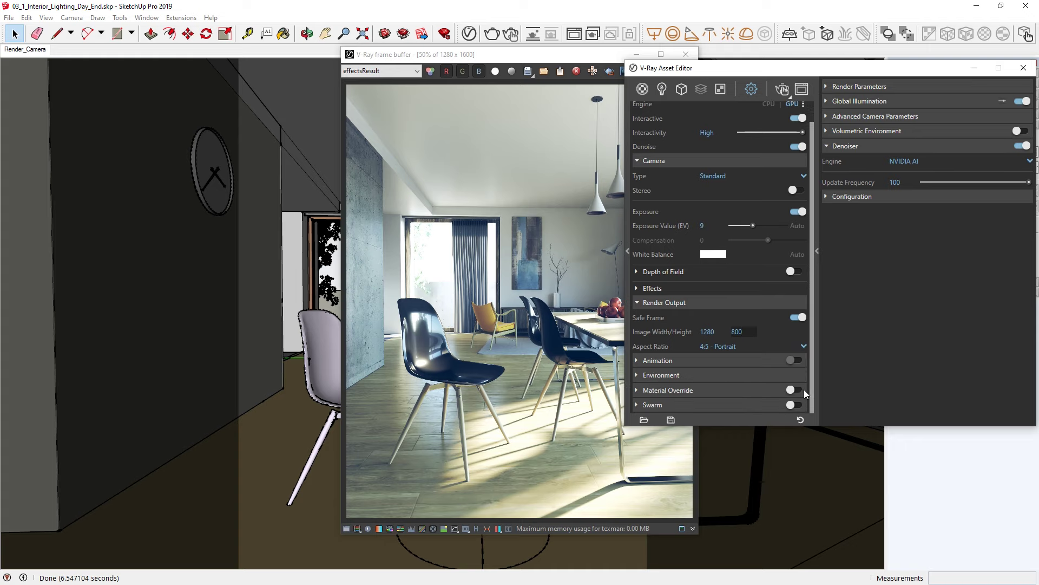
pyautogui.press('Return')
# Enable Material Override, start the interactive render and move the frame buffer clear of the settings
pyautogui.click(794, 391)
pyautogui.click(782, 87)
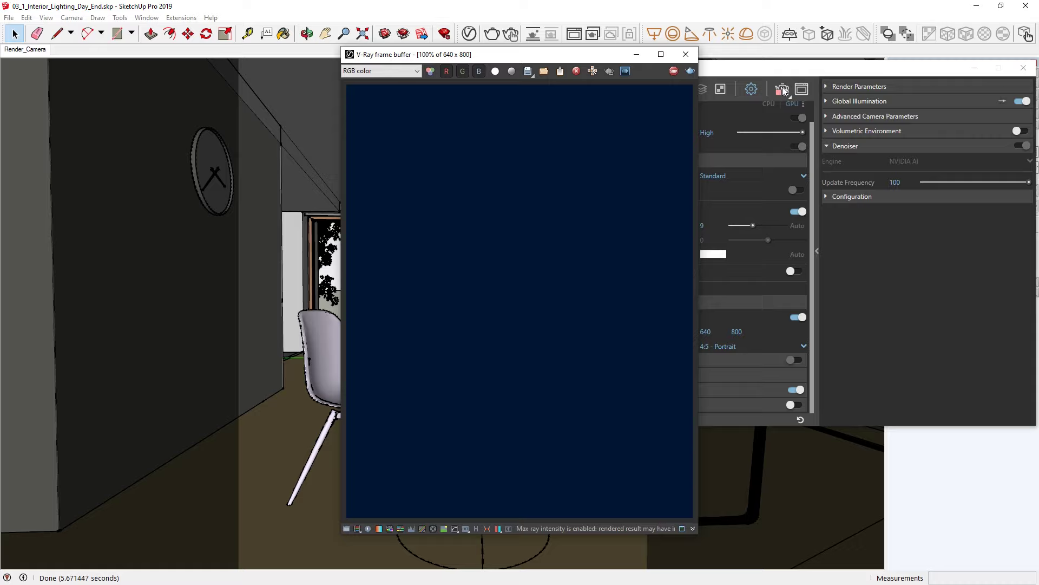
pyautogui.moveTo(593, 58); pyautogui.dragTo(255, 72)
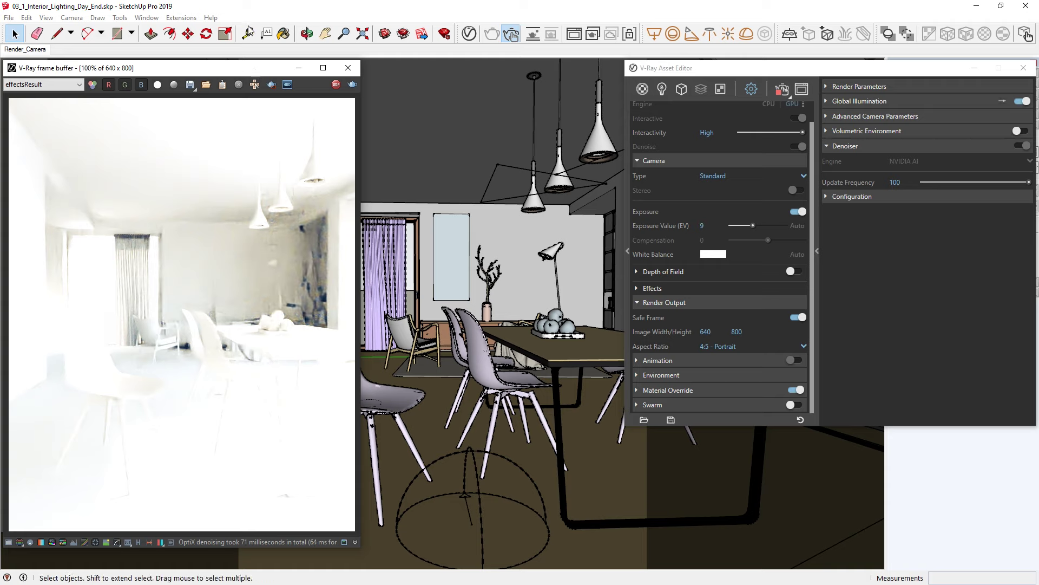
# Turn off the SunLight and disable the Dome Light's HDR texture so it uses a plain color
pyautogui.click(662, 89)
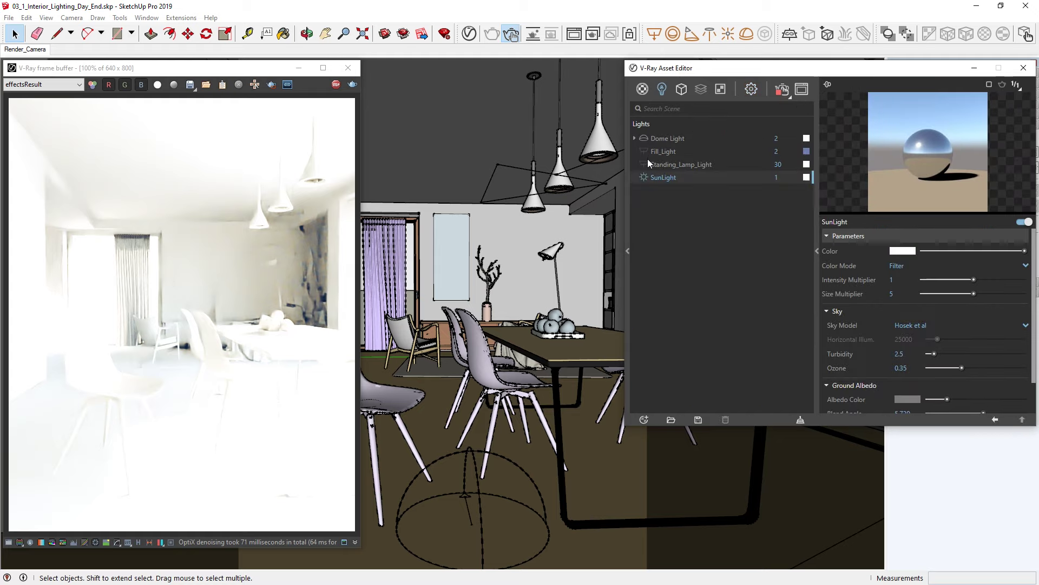
pyautogui.click(644, 177)
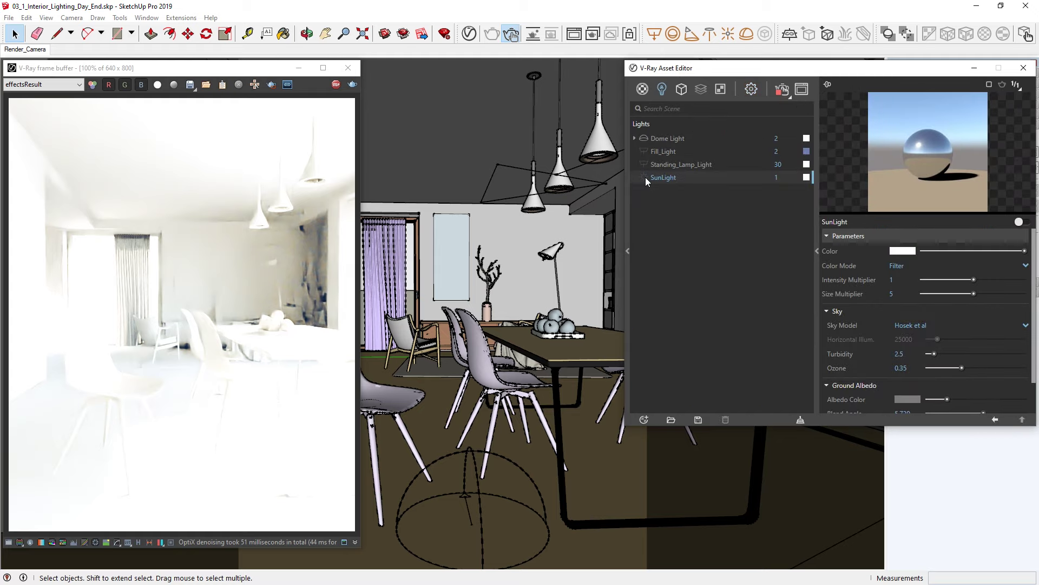
pyautogui.click(664, 139)
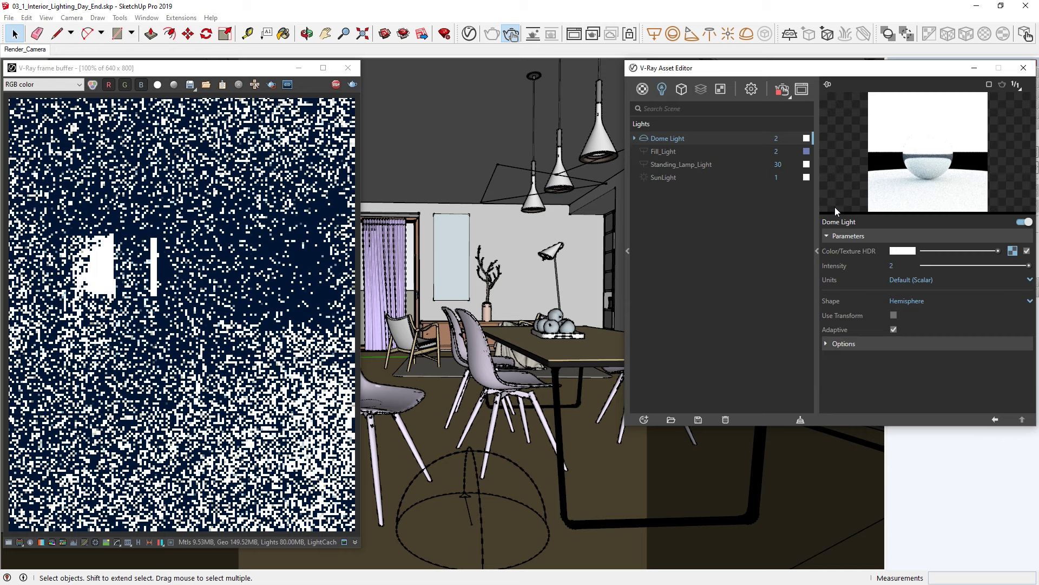
pyautogui.click(1027, 251)
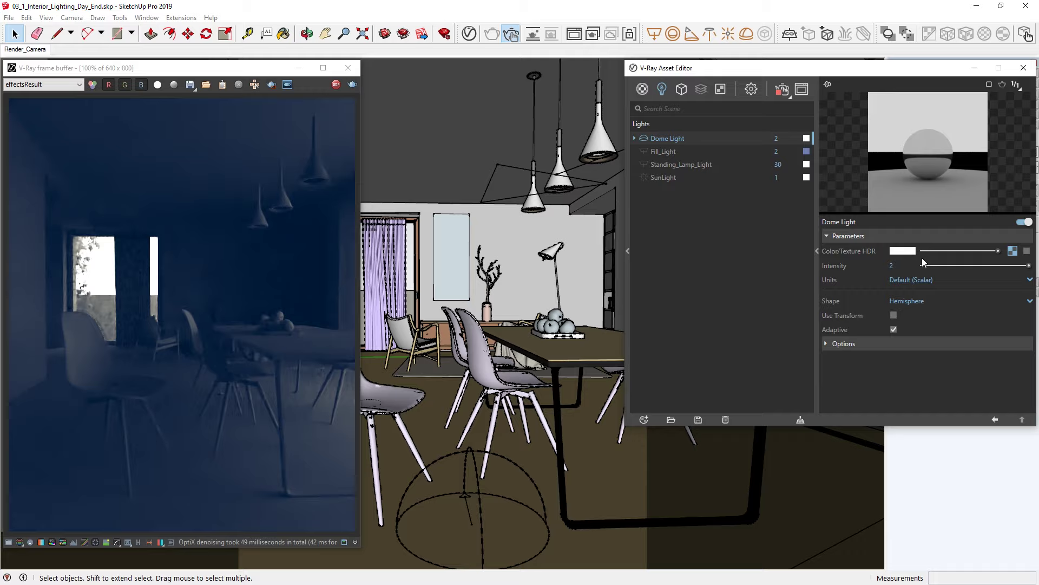
# Set the Dome Light's color to a muted blue with hue 0.62, saturation 0.395 and value 0.691
pyautogui.click(902, 253)
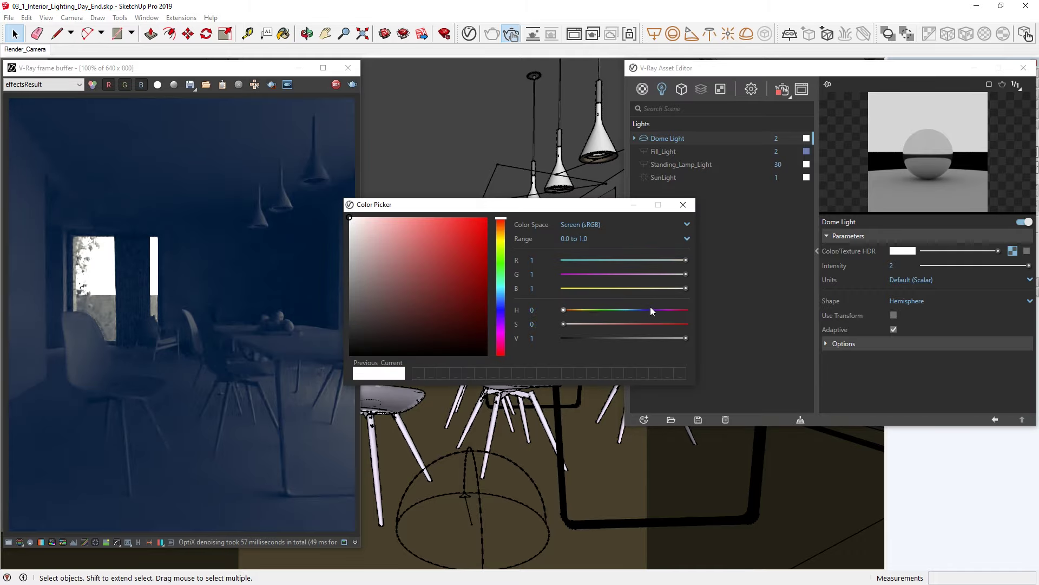
pyautogui.moveTo(651, 309); pyautogui.dragTo(638, 309)
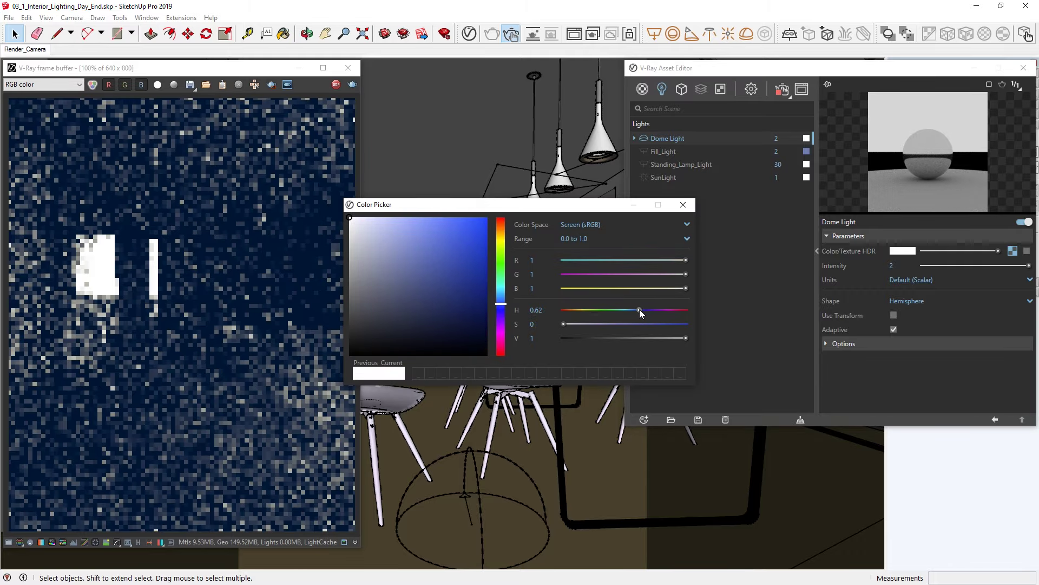
pyautogui.moveTo(569, 323); pyautogui.dragTo(648, 337)
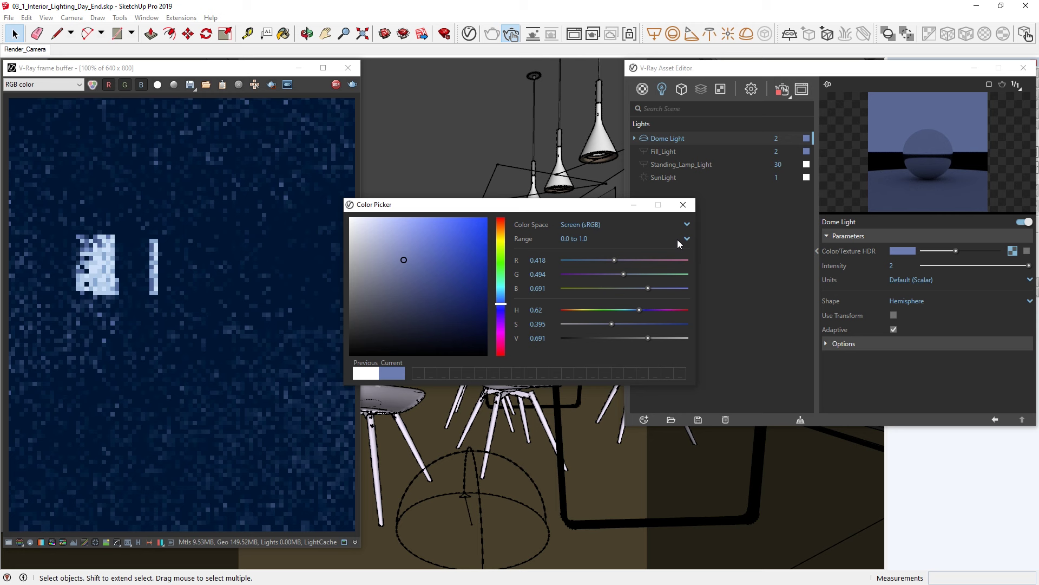
pyautogui.click(683, 205)
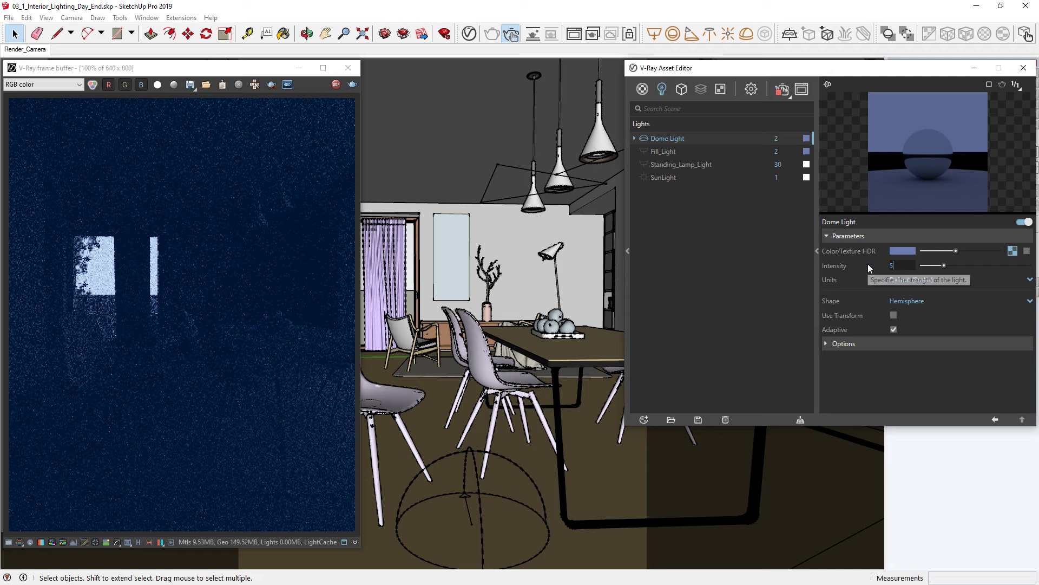
# Set the Dome Light's intensity to 5 and make the light invisible
pyautogui.write('5')
pyautogui.press('Return')
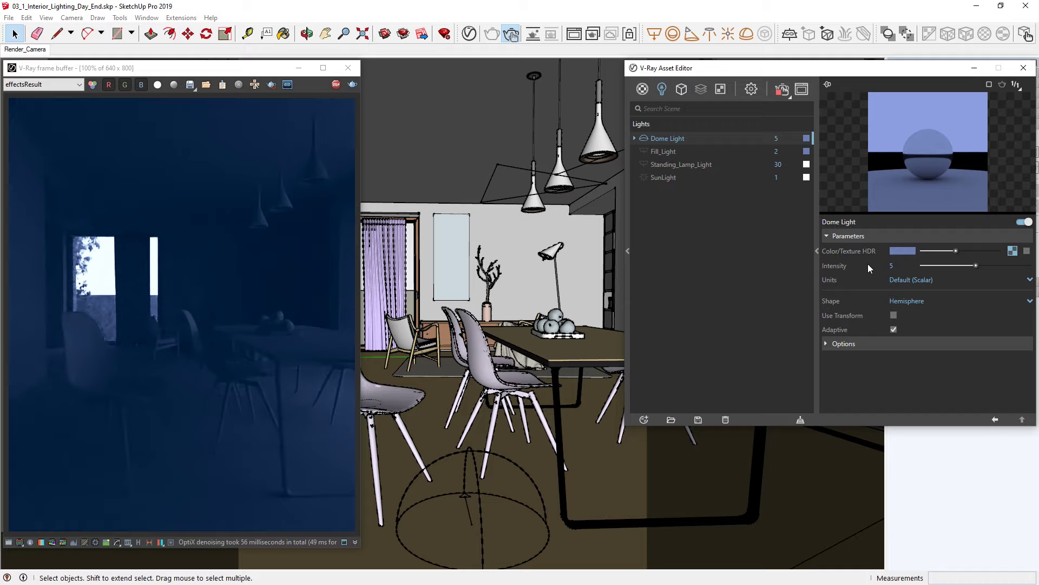
pyautogui.click(844, 343)
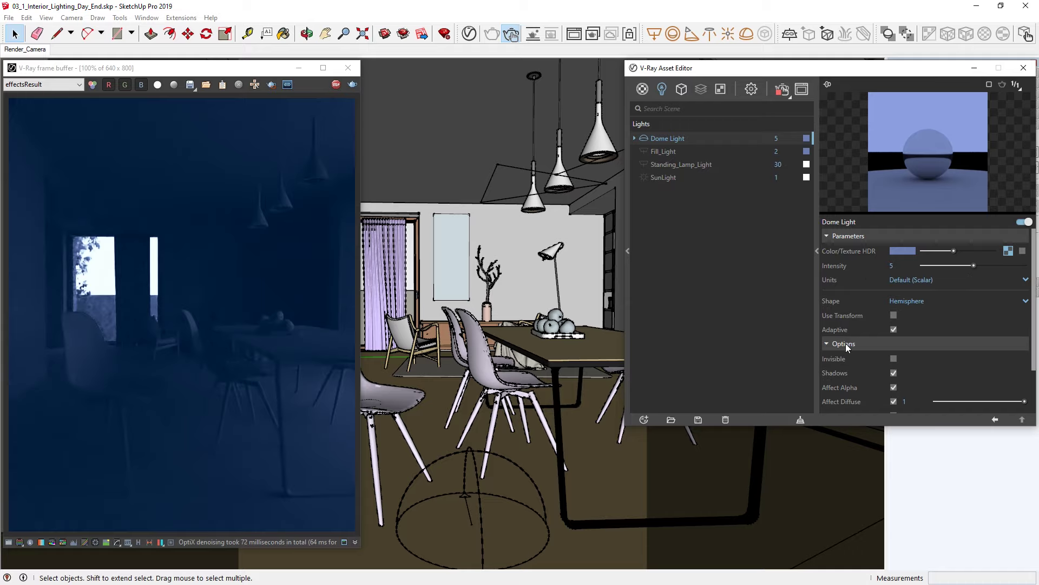
pyautogui.click(893, 359)
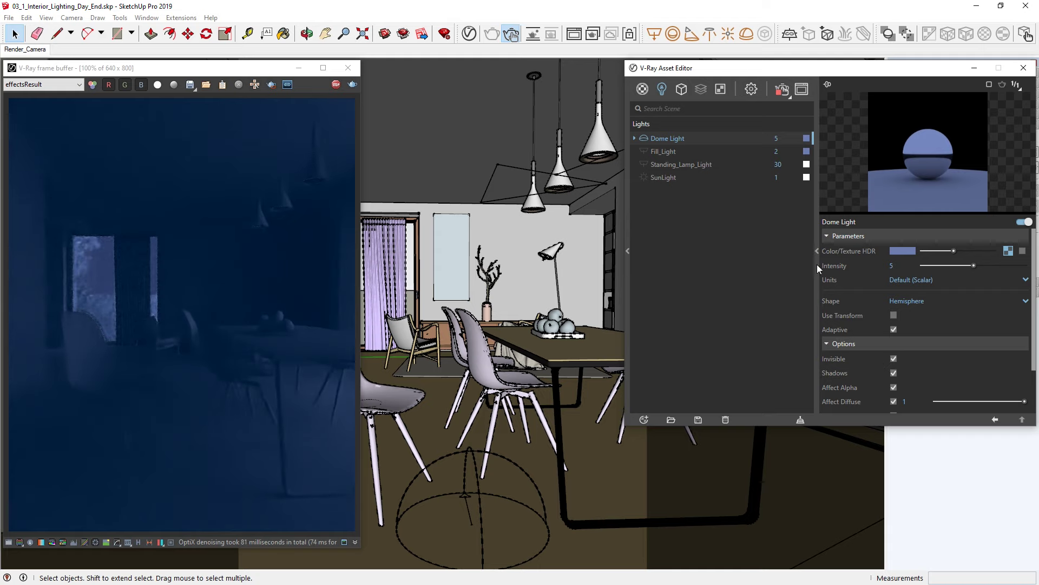
# Check the environment background settings and turn the SunLight back on
pyautogui.click(751, 90)
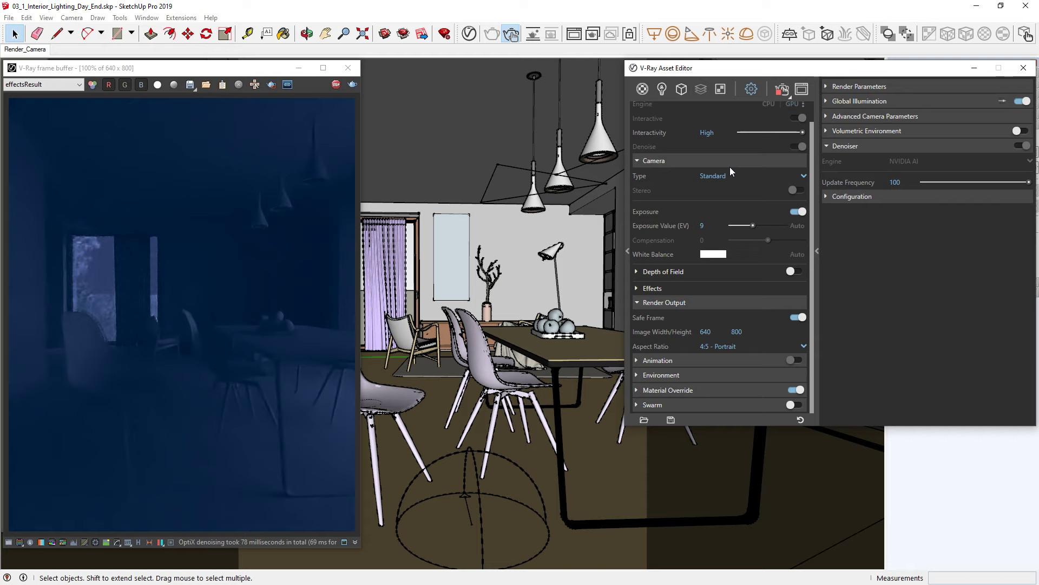
pyautogui.click(674, 374)
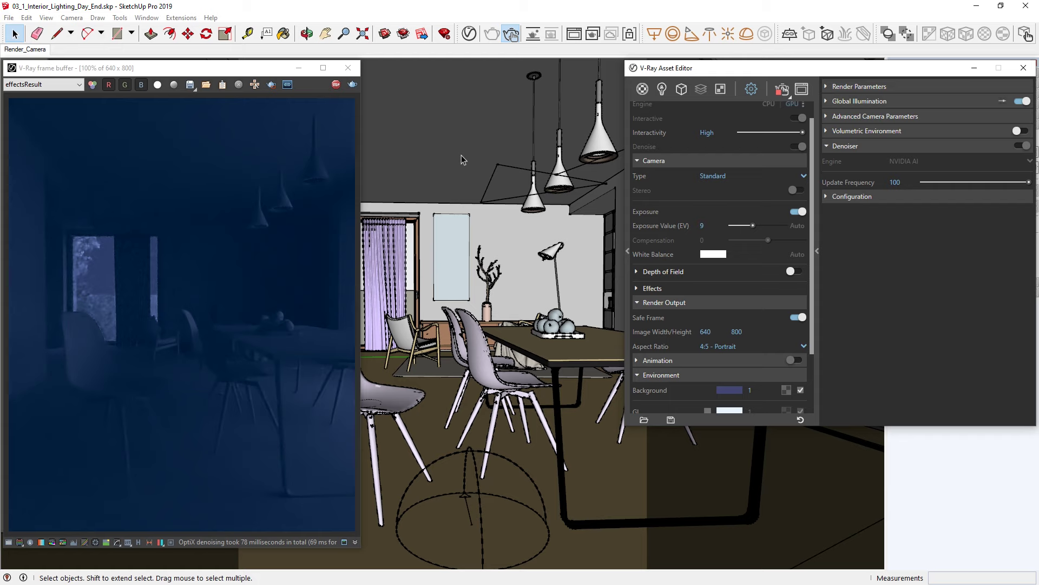
pyautogui.click(662, 90)
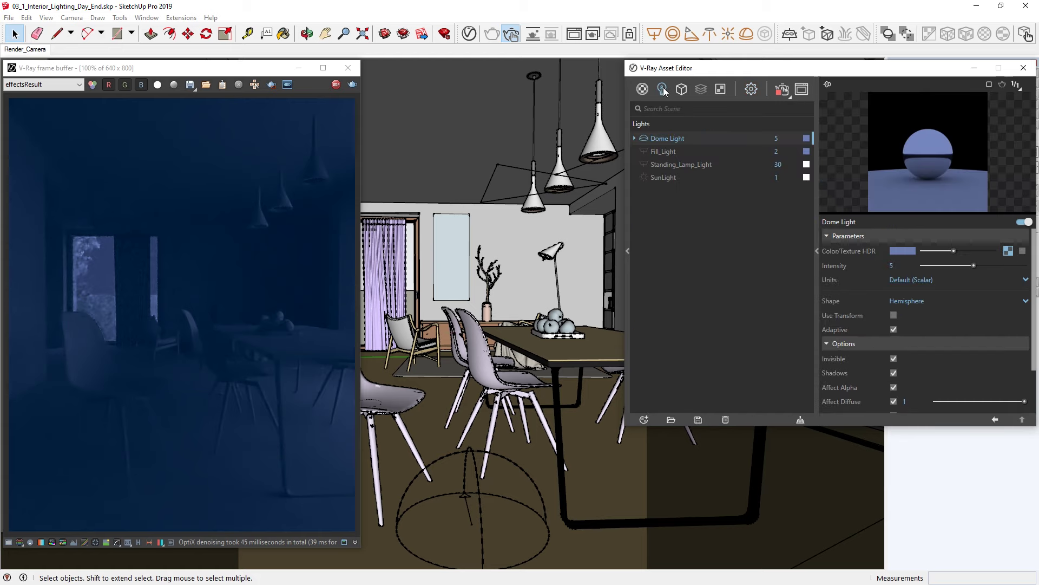
pyautogui.click(665, 176)
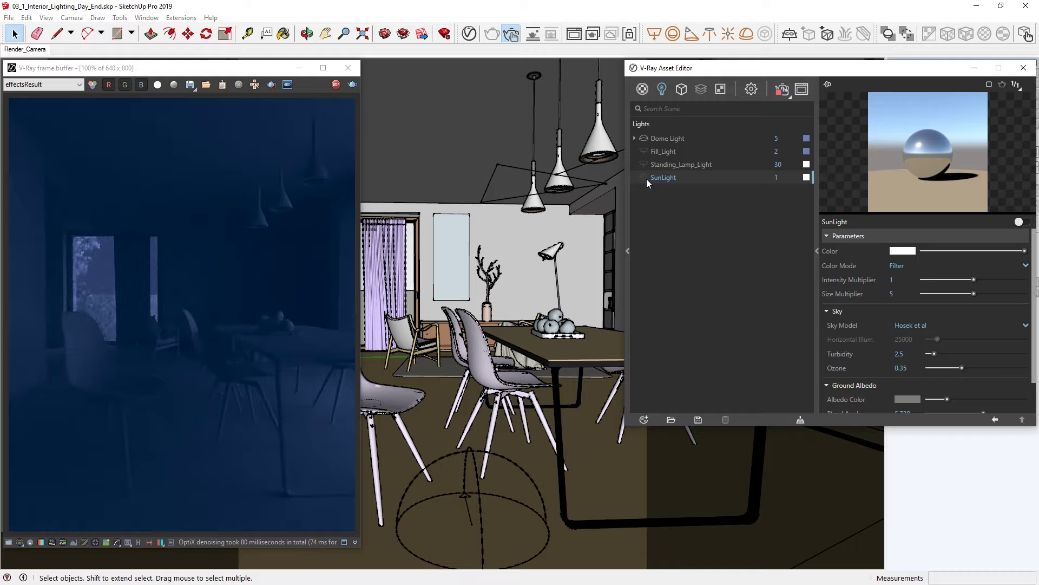
pyautogui.click(644, 178)
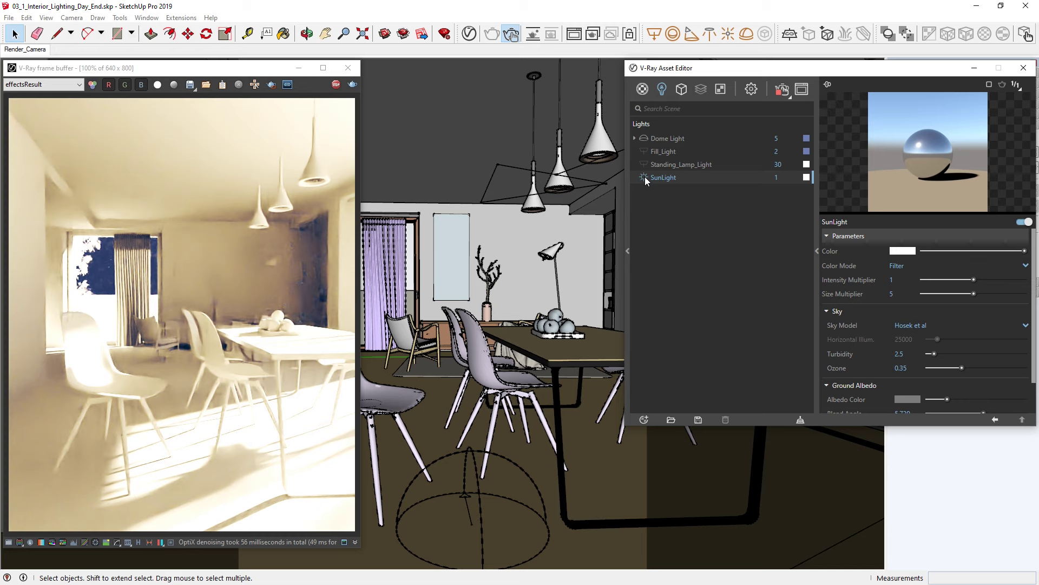
# Set the SunLight's color to a light blue with hue 0.647, saturation 0.417 and value 1
pyautogui.click(903, 251)
pyautogui.click(641, 310)
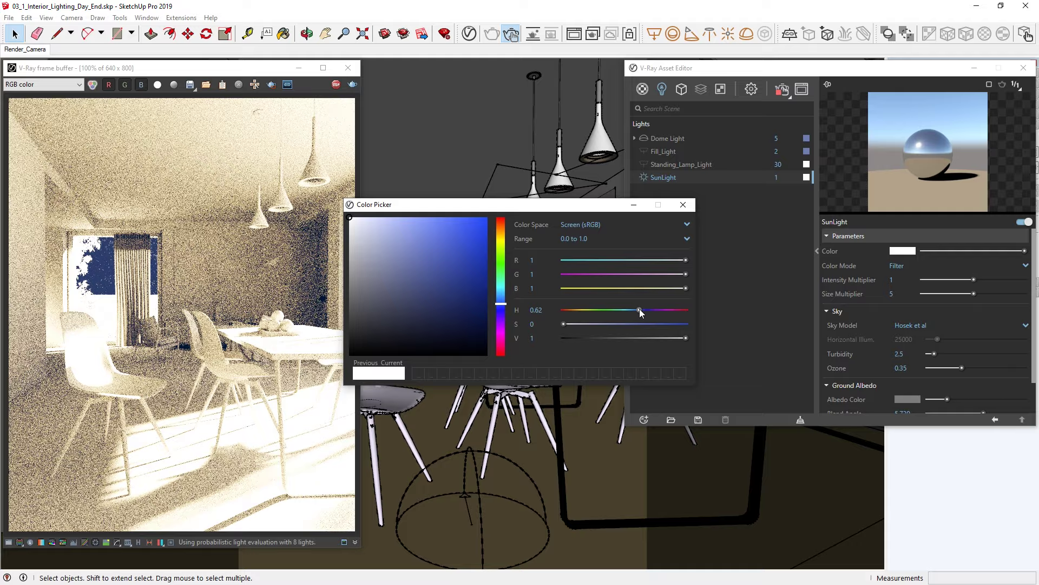
pyautogui.click(627, 324)
pyautogui.moveTo(626, 322); pyautogui.dragTo(615, 323)
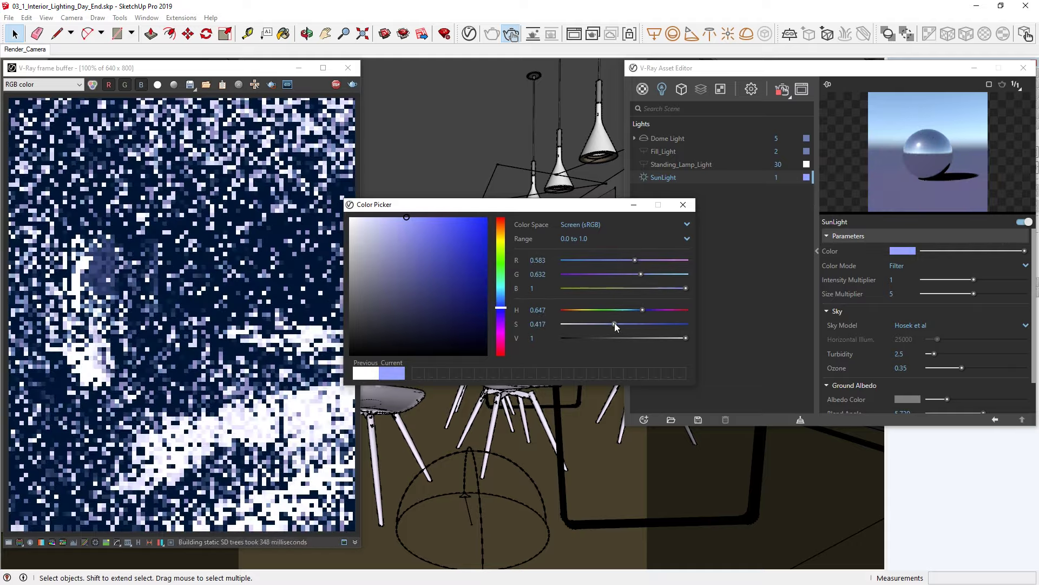
pyautogui.click(684, 205)
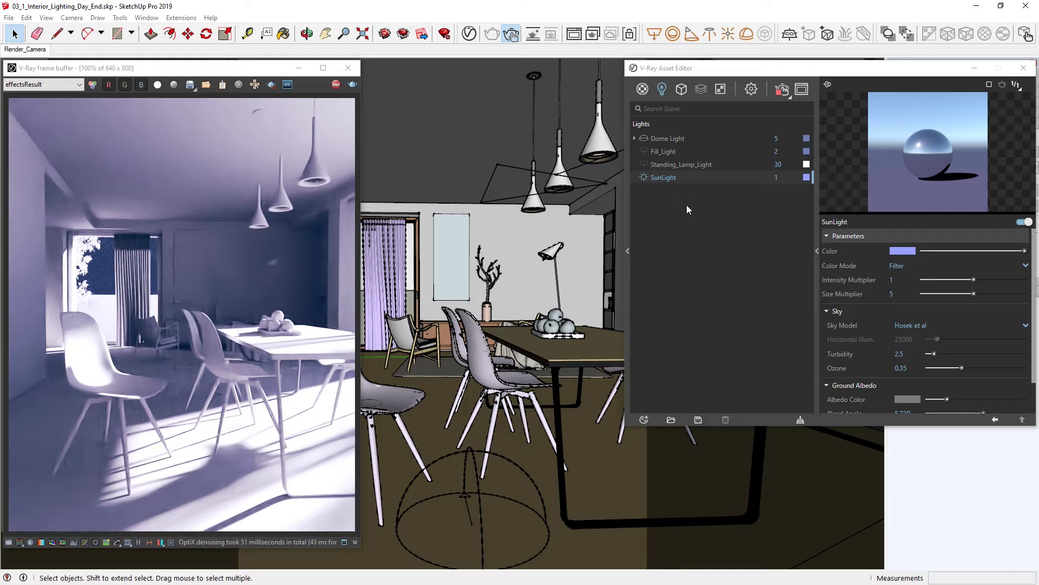
# Set the SunLight's color mode to Override, with an intensity multiplier of 0.25 and a size multiplier of 10
pyautogui.click(898, 265)
pyautogui.click(897, 307)
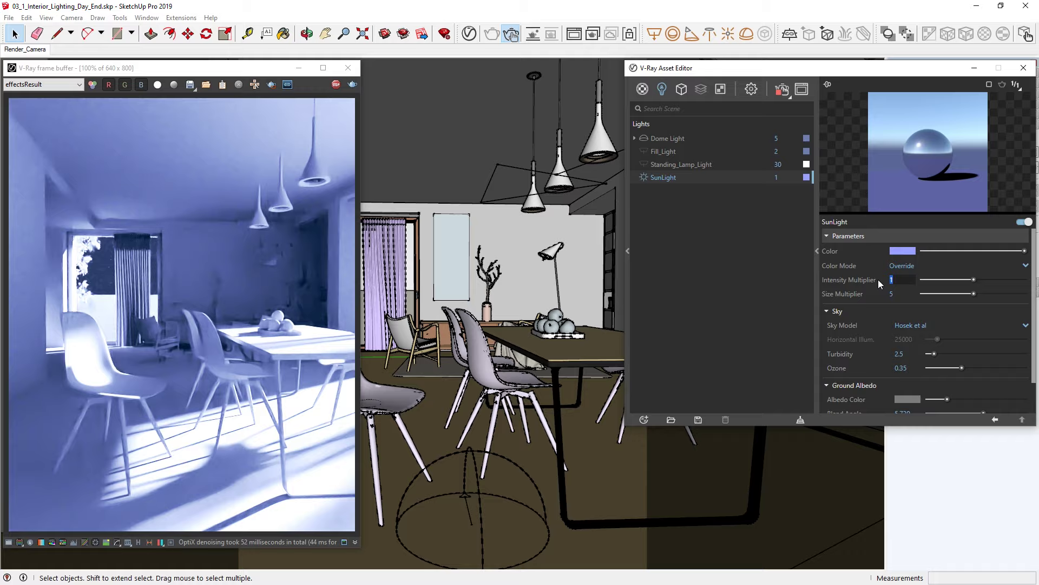
pyautogui.write('0.25')
pyautogui.press('Return')
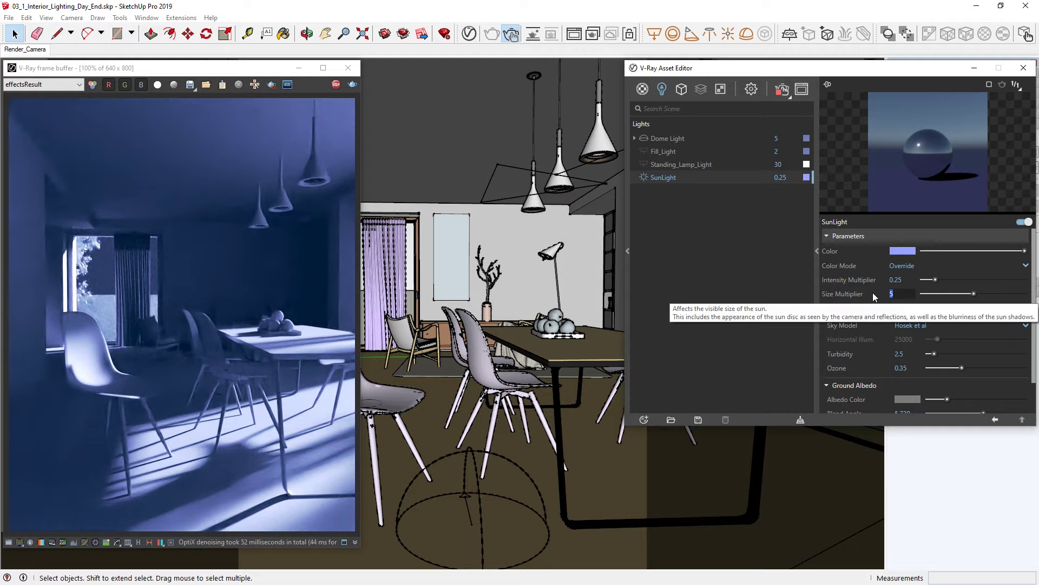
pyautogui.write('10')
pyautogui.press('Return')
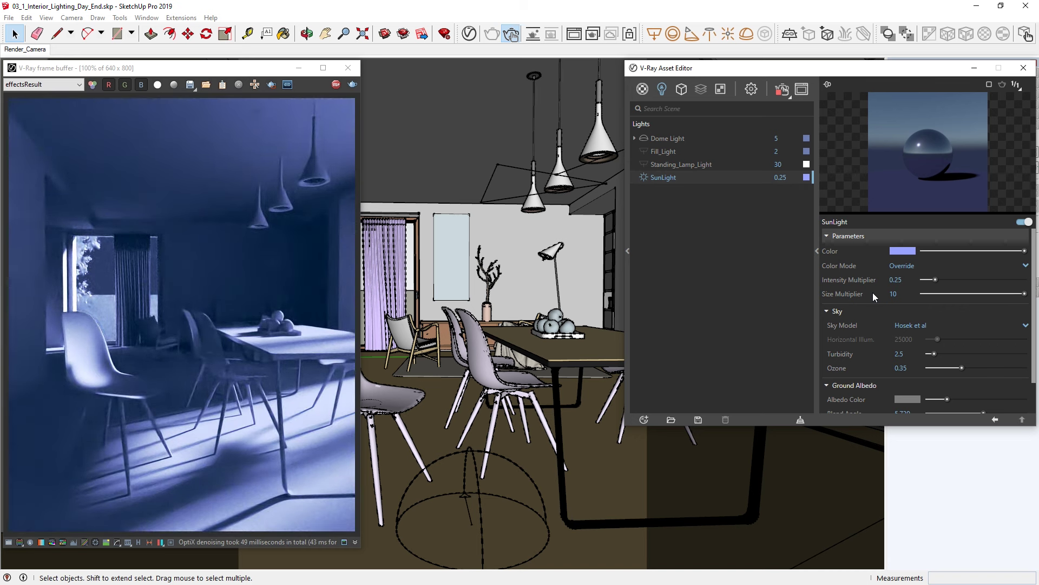
# Stop the interactive render and close the frame buffer
pyautogui.click(336, 85)
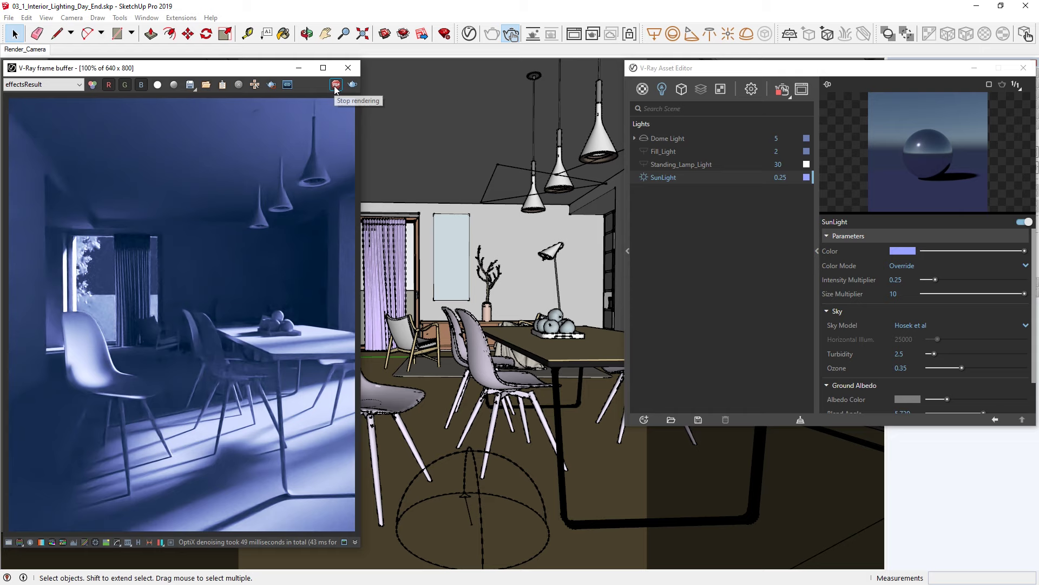
pyautogui.click(347, 70)
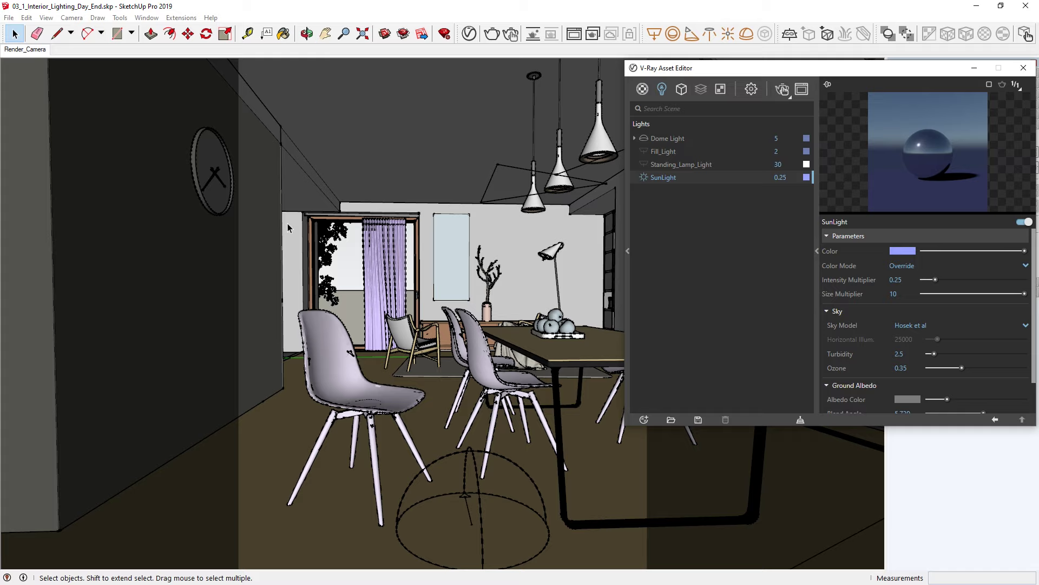
# Open the ceiling spotlight component for editing and place an IES light inside its fixture using 23.ies from the Assets folder
pyautogui.scroll(10, 288, 228)
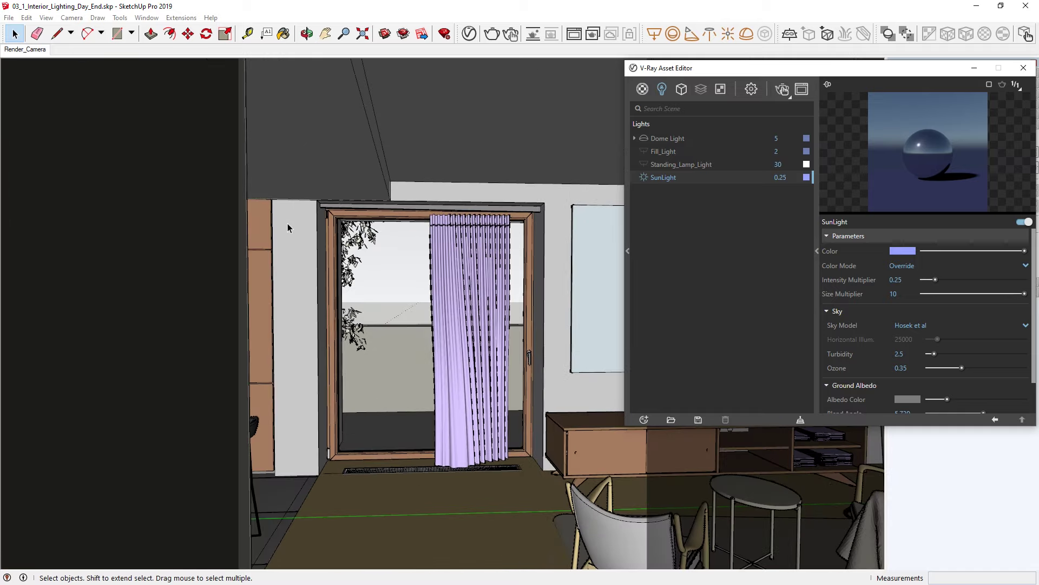
pyautogui.scroll(6, 288, 228)
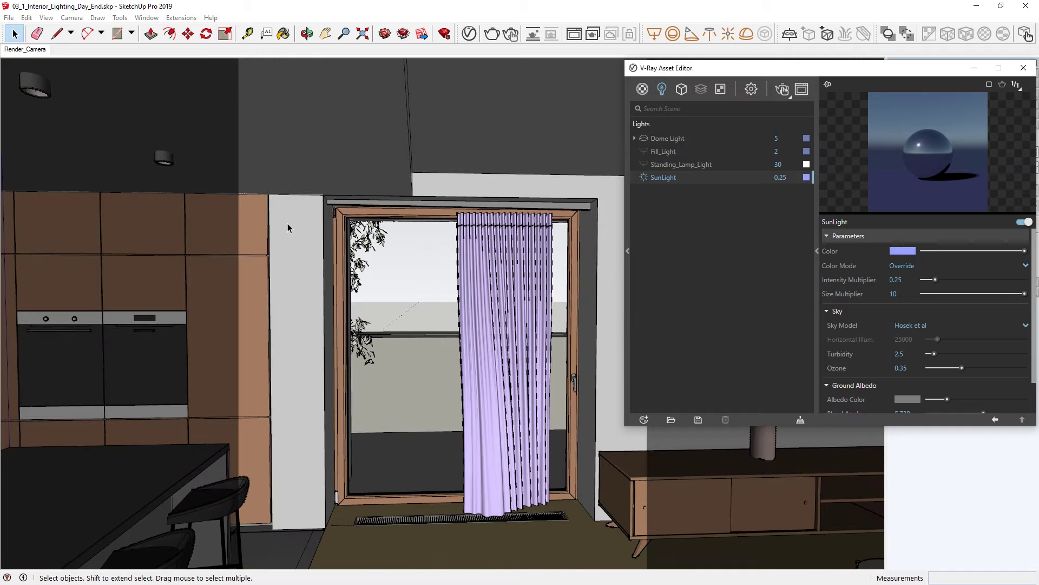
pyautogui.moveTo(290, 225)
pyautogui.mouseDown(button='middle')
pyautogui.moveTo(450, 306)
pyautogui.moveTo(454, 275)
pyautogui.moveTo(250, 13)
pyautogui.moveTo(297, 121)
pyautogui.moveTo(337, 155)
pyautogui.mouseUp(button='middle')
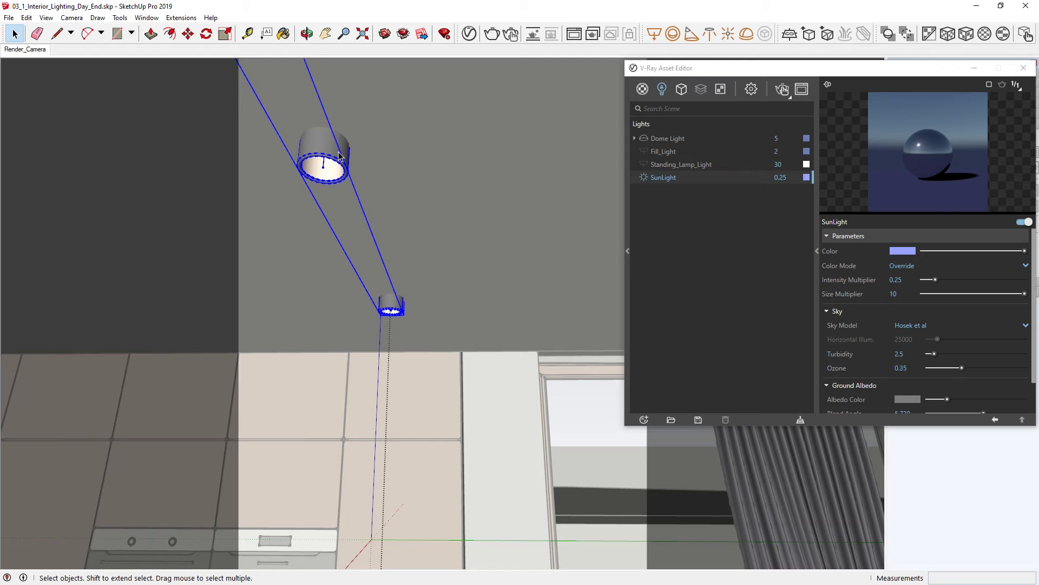
pyautogui.click(339, 156)
pyautogui.doubleClick(339, 157)
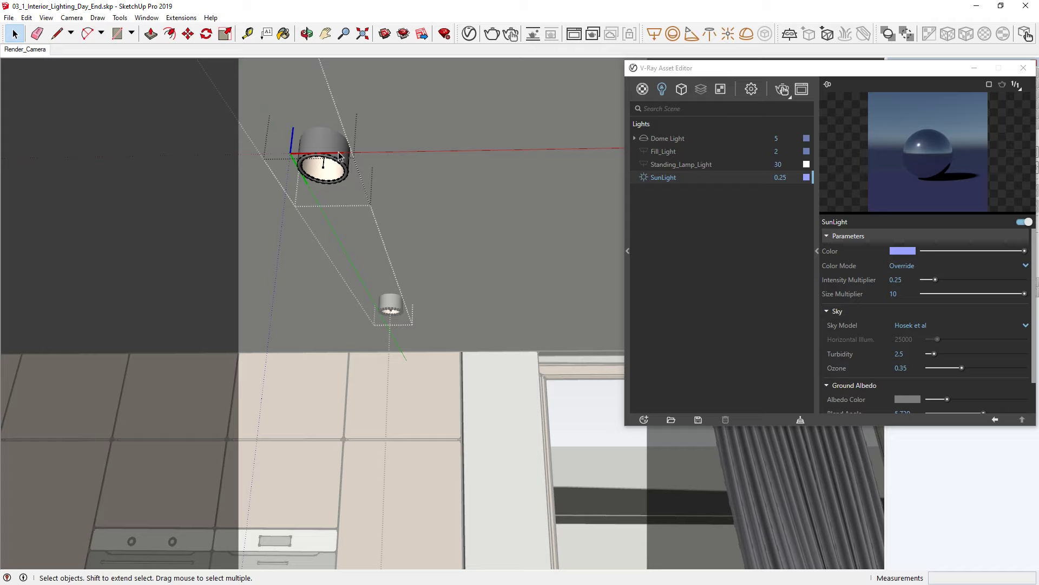
pyautogui.click(709, 34)
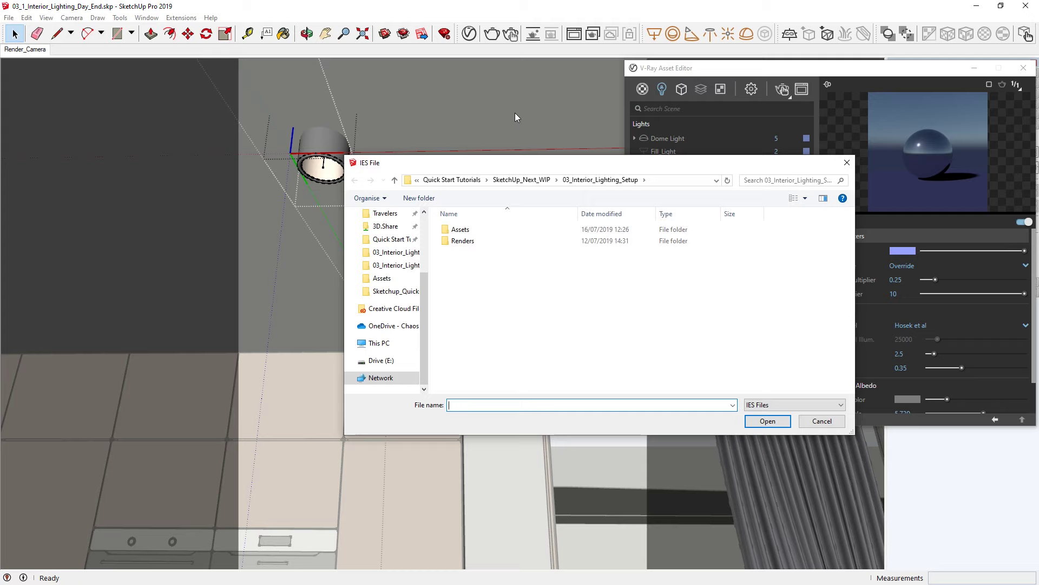
pyautogui.doubleClick(460, 229)
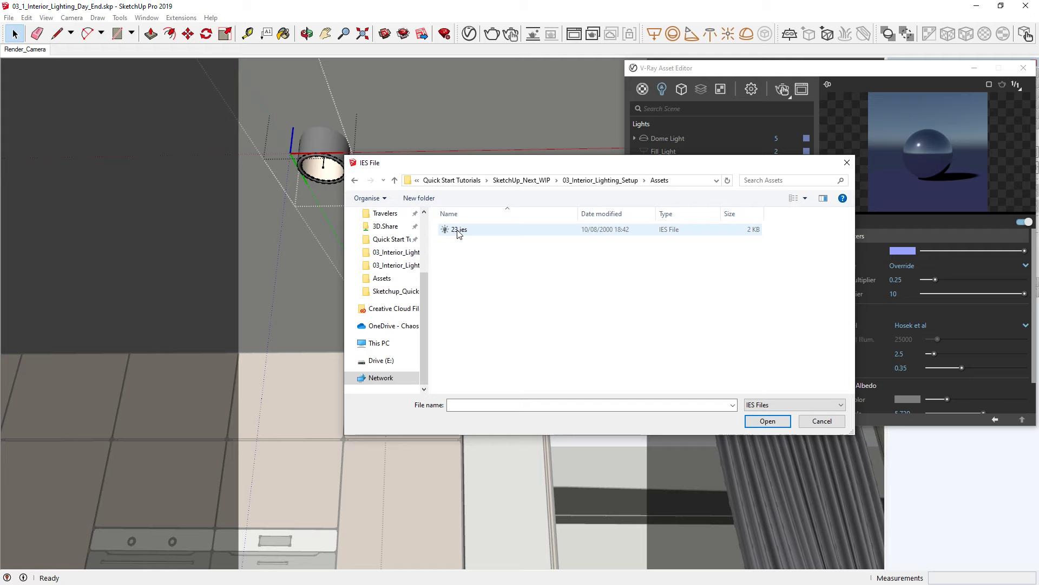
pyautogui.doubleClick(459, 230)
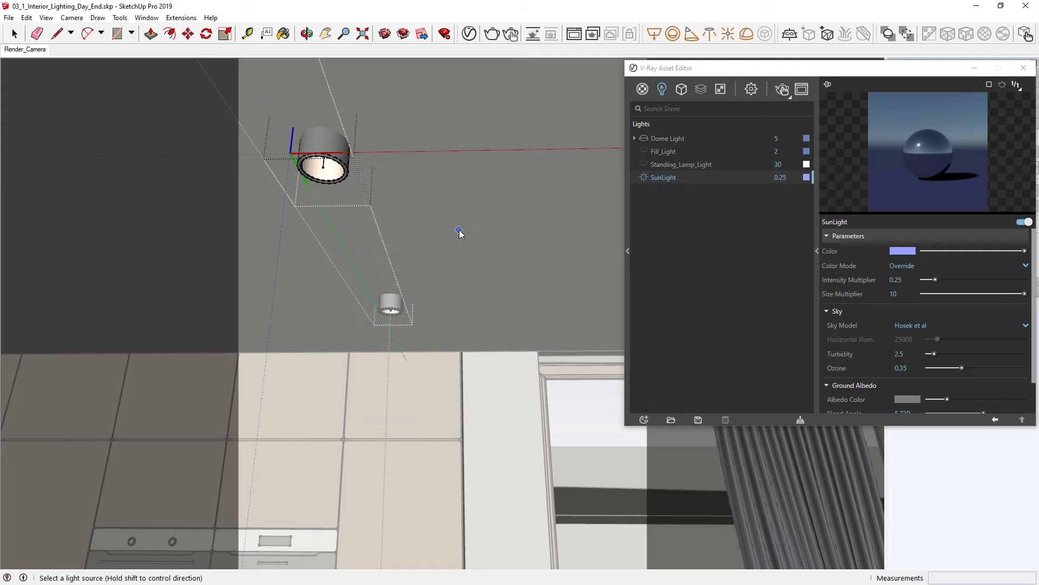
pyautogui.click(323, 170)
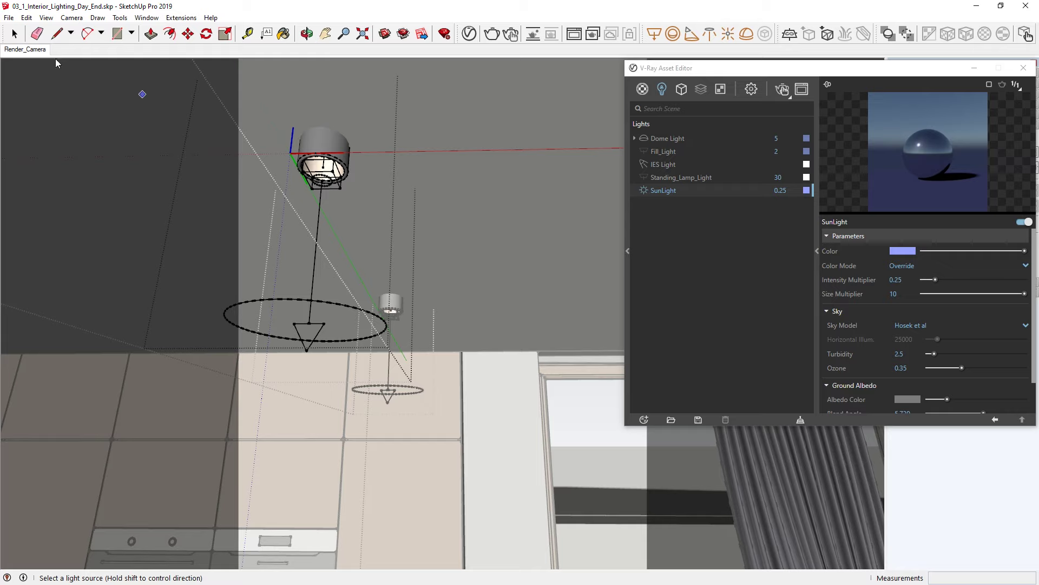
pyautogui.click(14, 34)
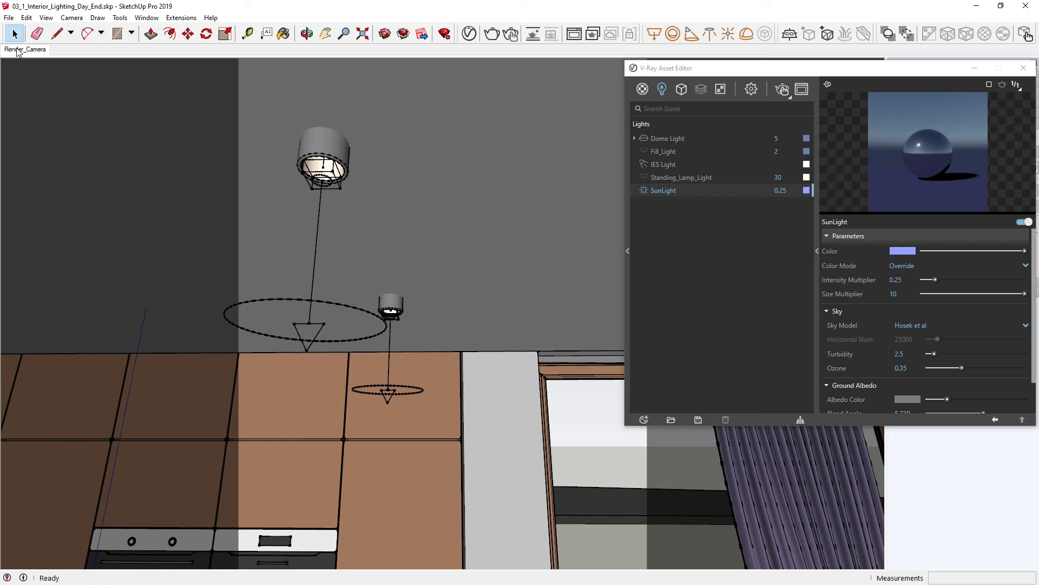
# Return to the Render_Camera view and start an interactive render limited to a region around the window and front chair
pyautogui.click(17, 50)
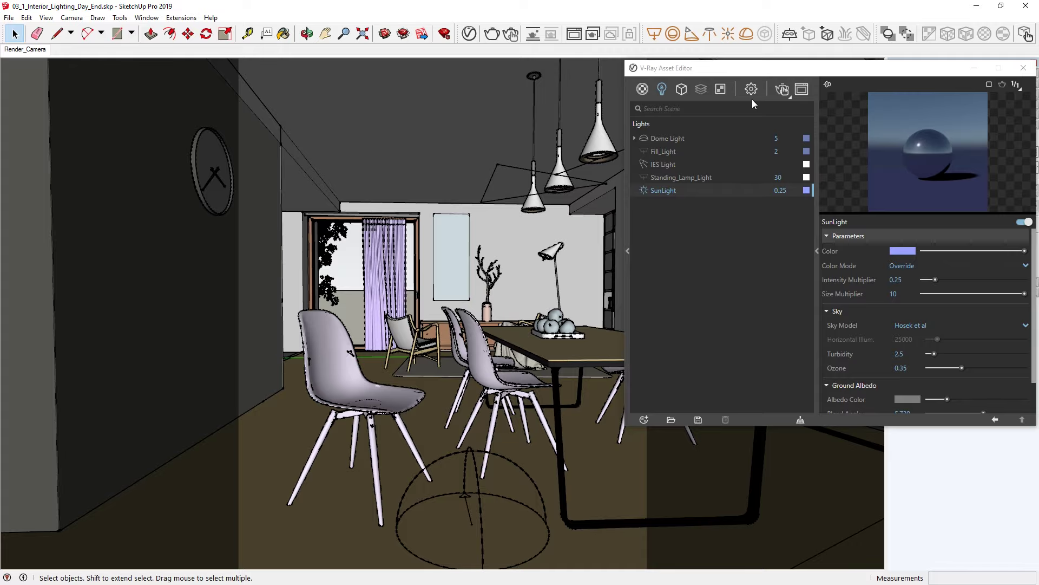
pyautogui.click(783, 90)
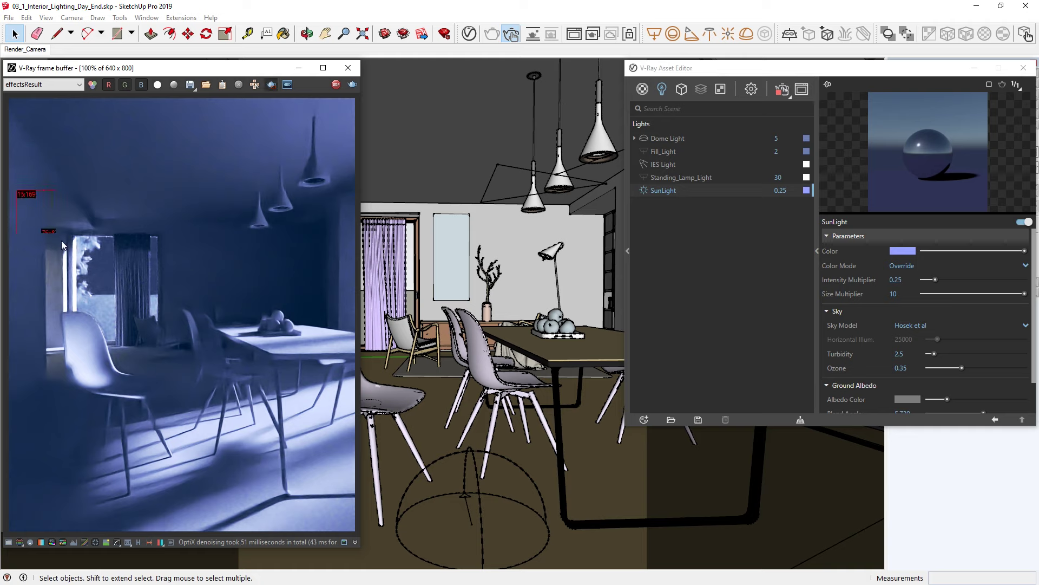
pyautogui.moveTo(141, 359); pyautogui.dragTo(196, 415)
# Enable the intensity override of the IES Light and set it to 15000 lm
pyautogui.click(661, 165)
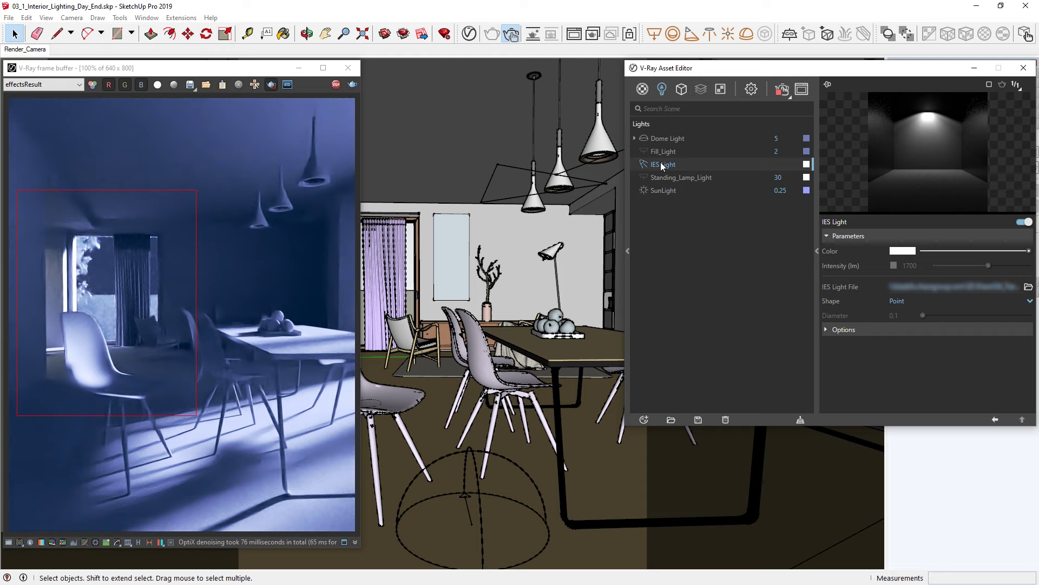
pyautogui.click(893, 266)
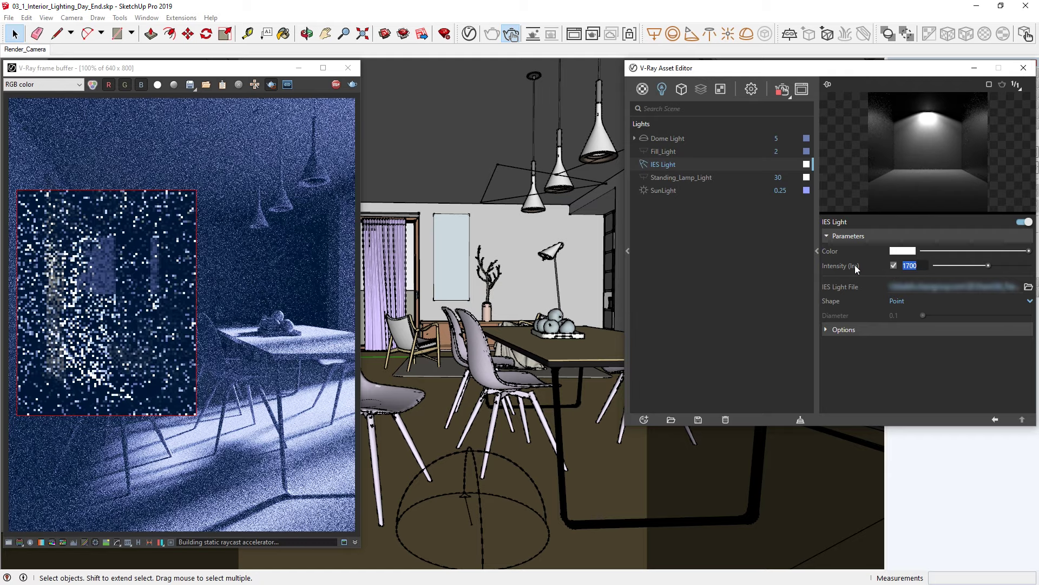
pyautogui.write('15000')
pyautogui.press('Return')
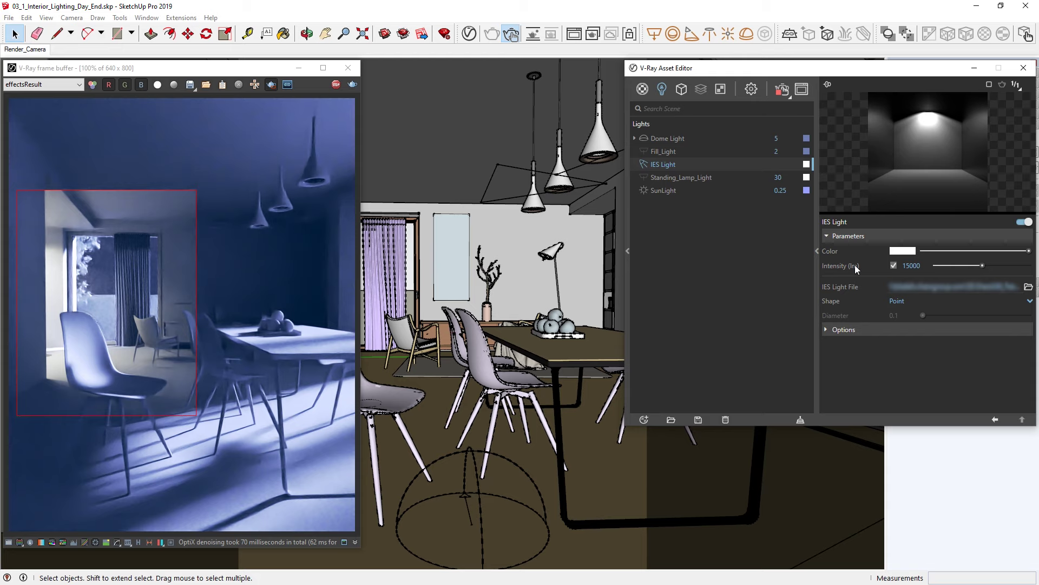
# Give the IES Light a warm color with hue 0.085 and saturation 0.2
pyautogui.click(903, 252)
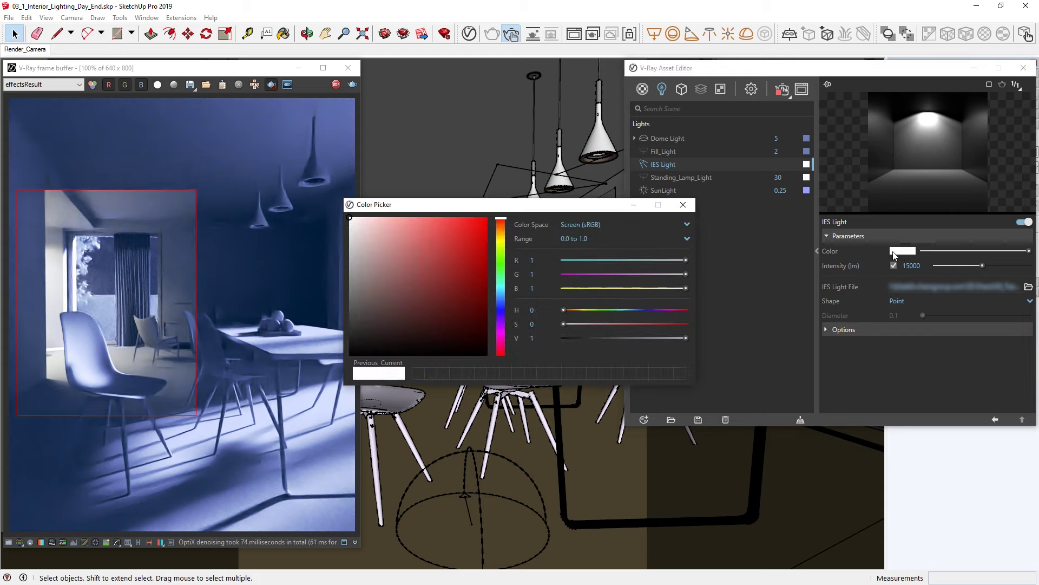
pyautogui.click(532, 309)
pyautogui.write('0.085')
pyautogui.press('Tab')
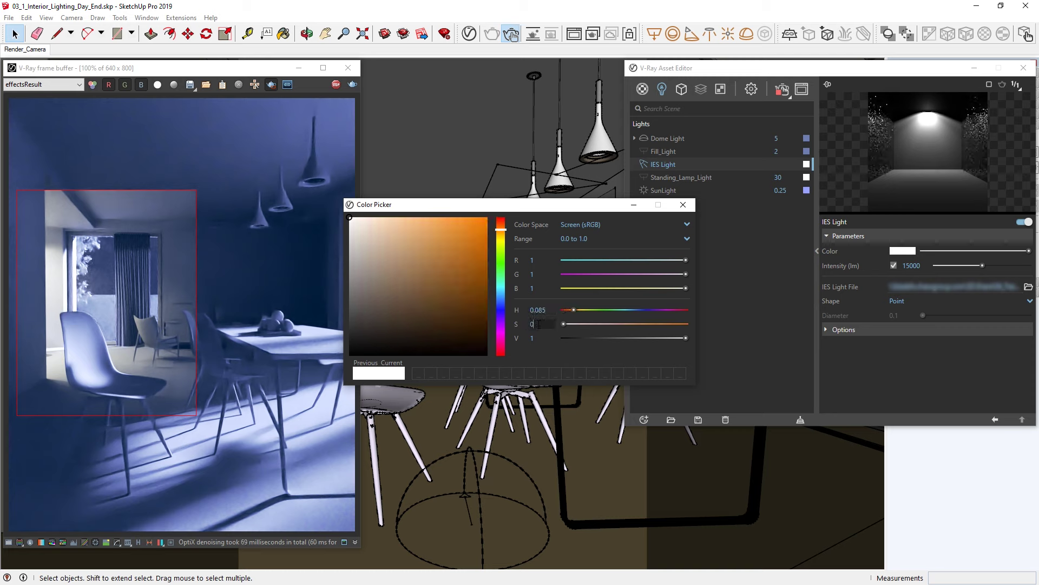
pyautogui.write('0.2')
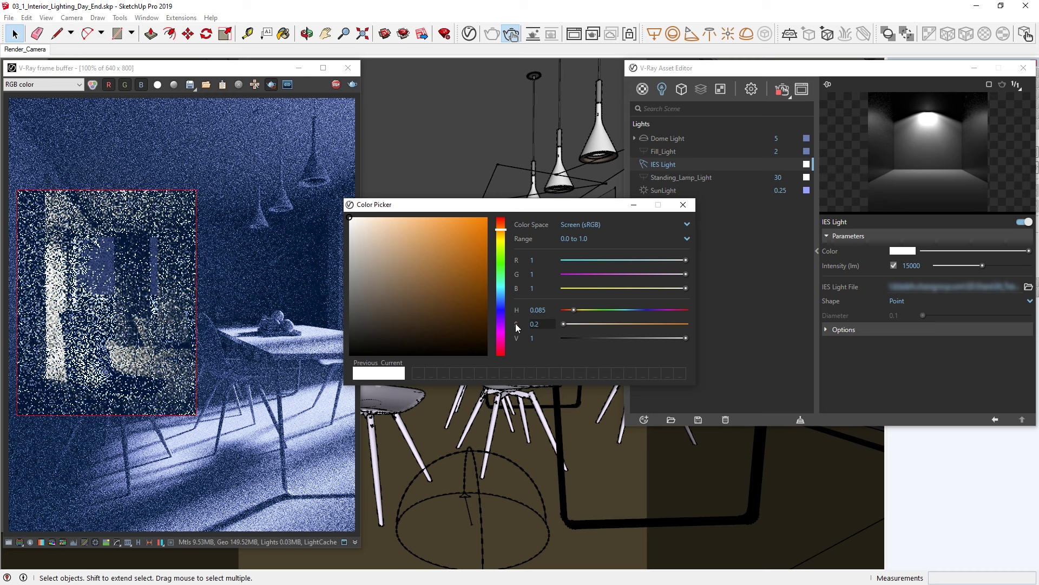
pyautogui.click(683, 204)
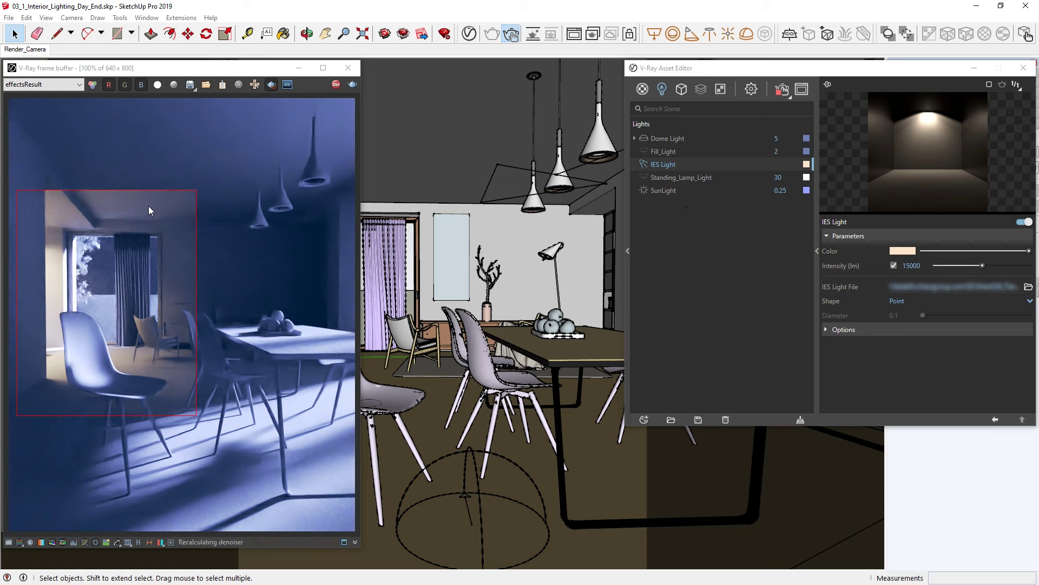
# Turn on Standing_Lamp_Light, using a render region around the lamp, and set it to Radiant power (W) with intensity 25
pyautogui.moveTo(134, 191); pyautogui.dragTo(316, 427)
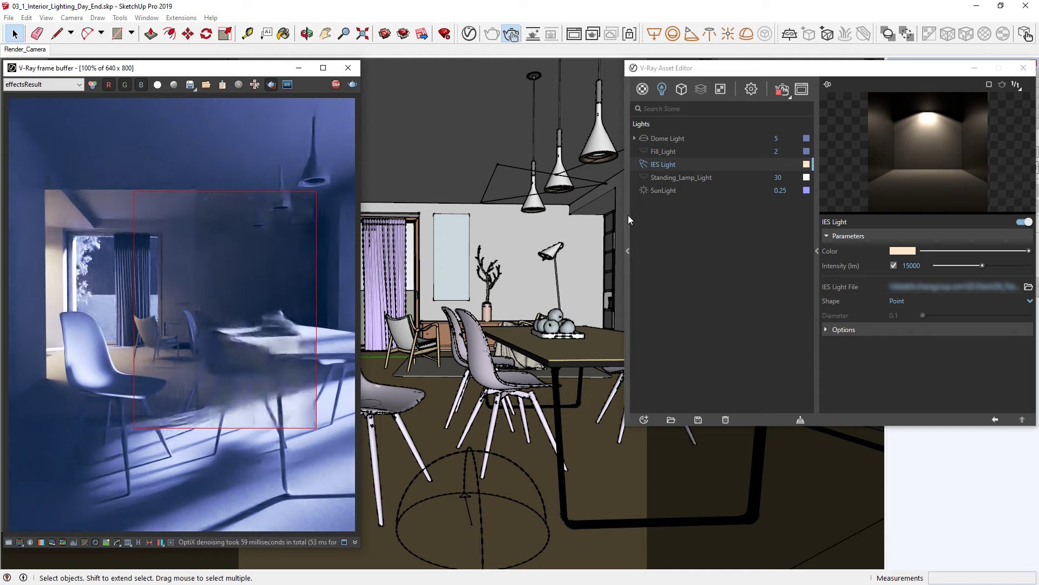
pyautogui.click(658, 177)
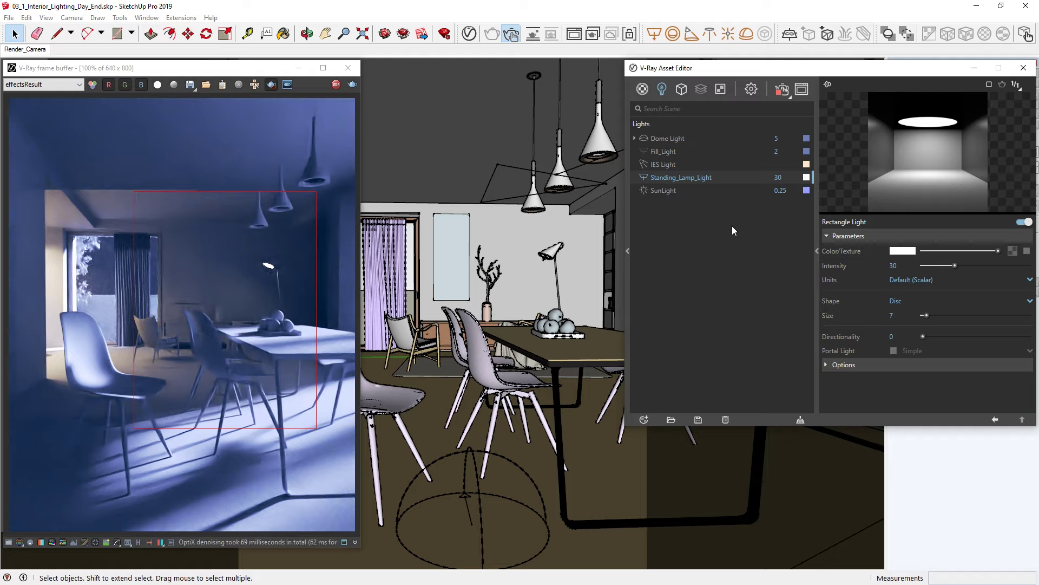
pyautogui.click(923, 281)
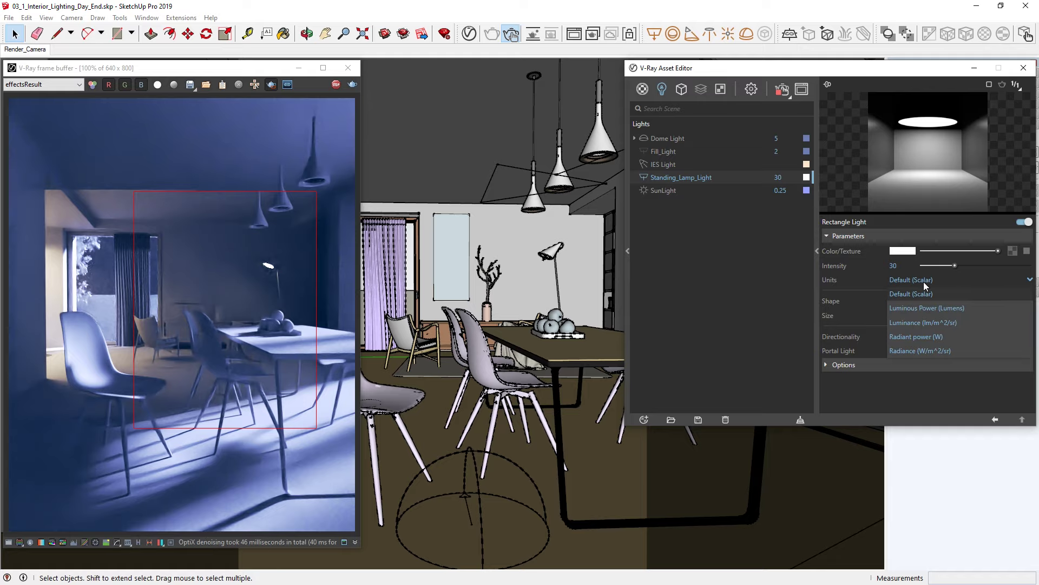
pyautogui.click(915, 337)
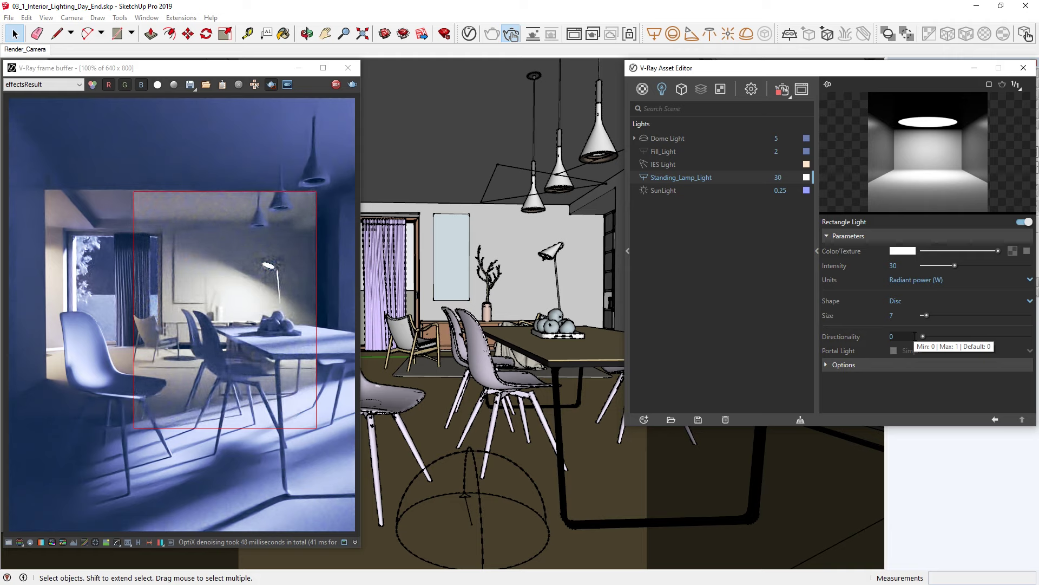
pyautogui.click(901, 265)
pyautogui.write('25')
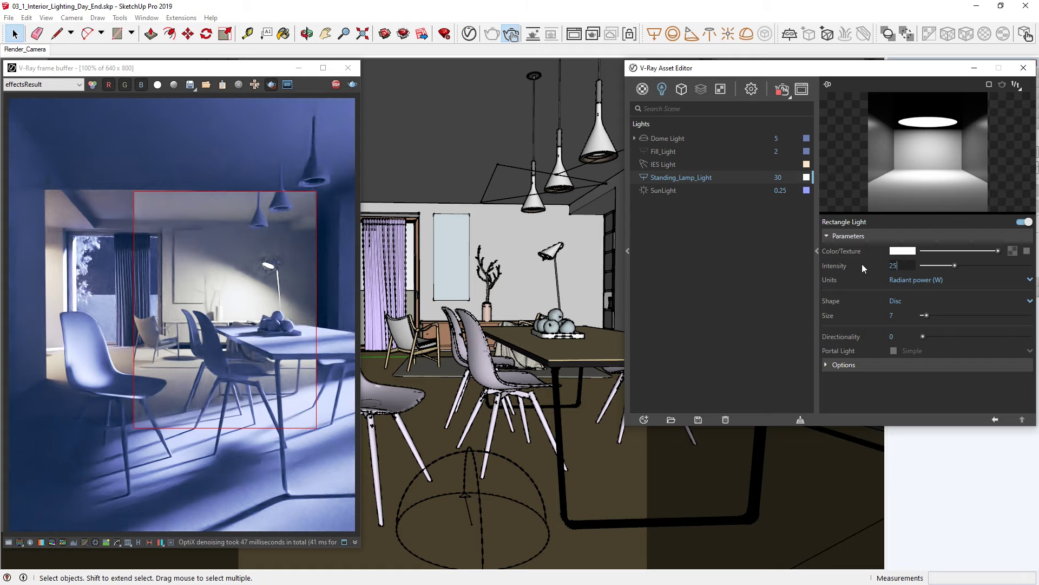
pyautogui.press('Return')
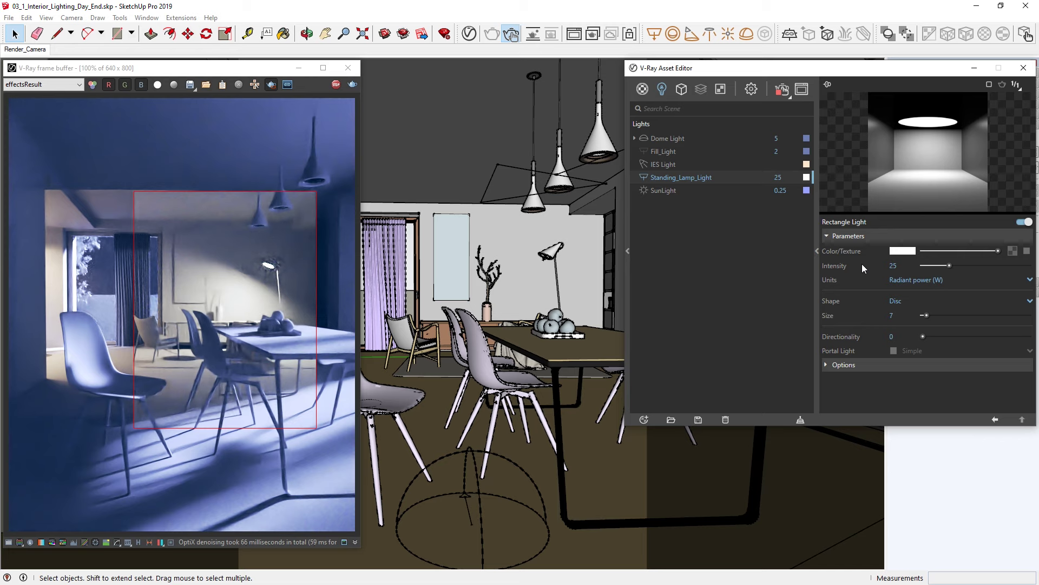
# Give the Standing_Lamp_Light a warm color with hue 0.085 and saturation 0.3
pyautogui.click(899, 252)
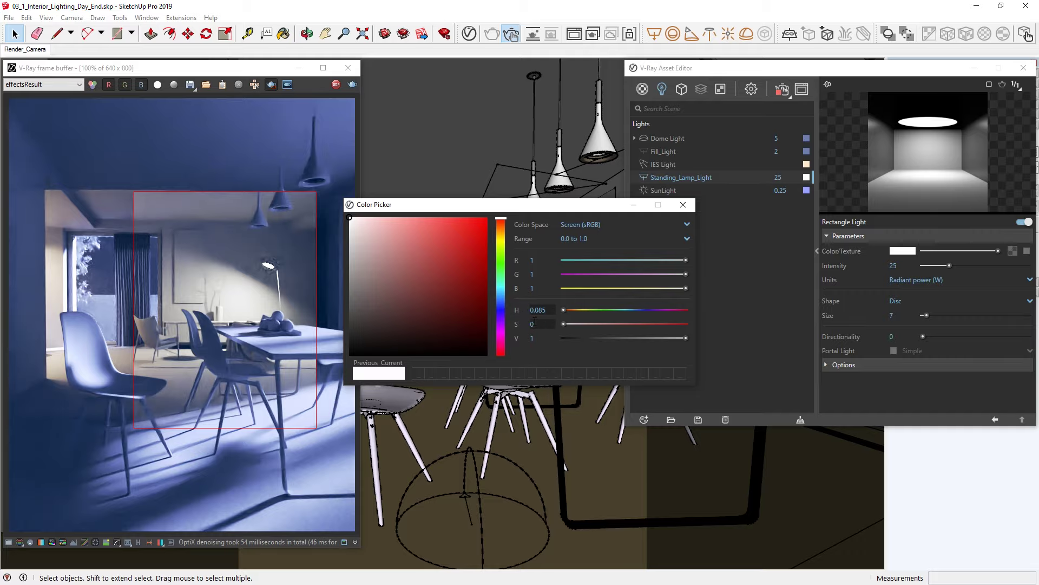
pyautogui.write('.3')
pyautogui.press('Return')
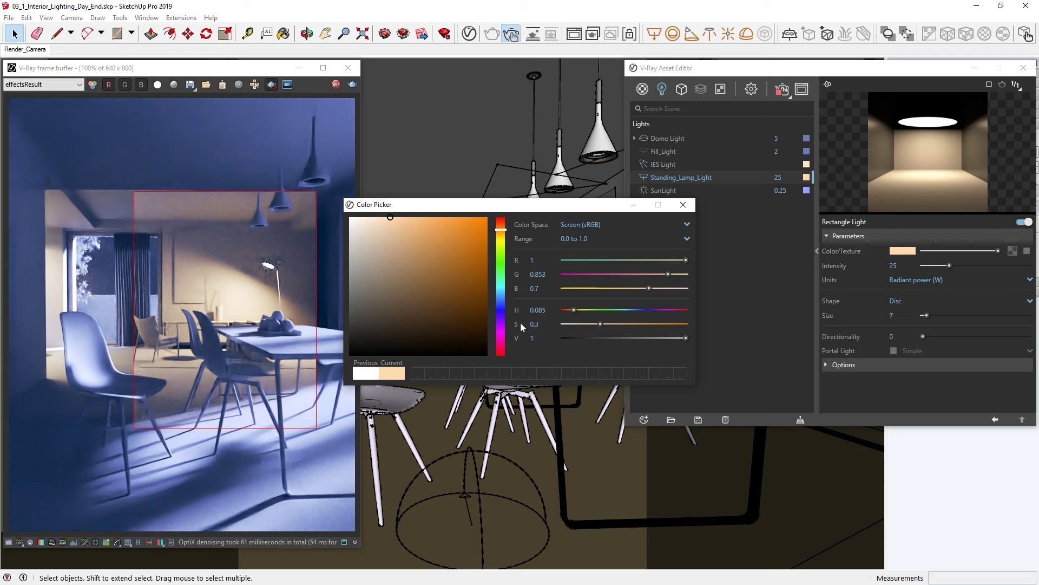
pyautogui.click(682, 204)
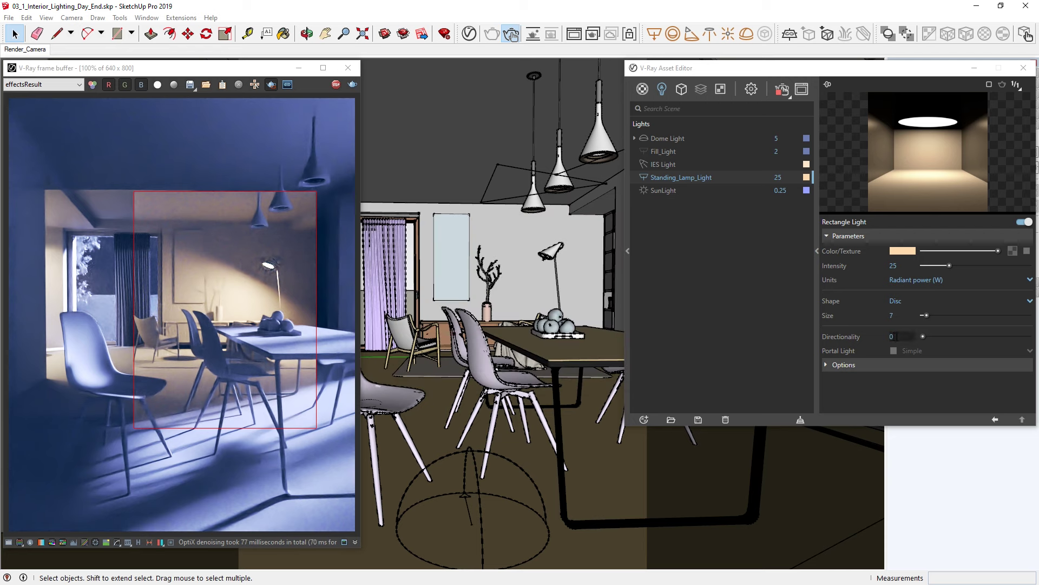
# Set the Standing_Lamp_Light's directionality to 0.5
pyautogui.moveTo(896, 336); pyautogui.dragTo(880, 340)
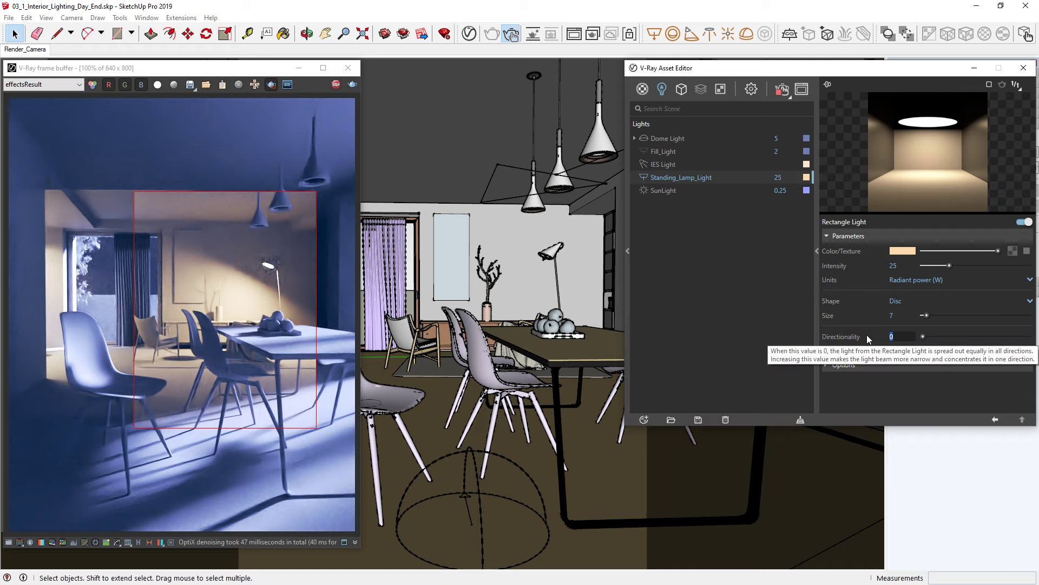
pyautogui.write('0.5')
pyautogui.press('Return')
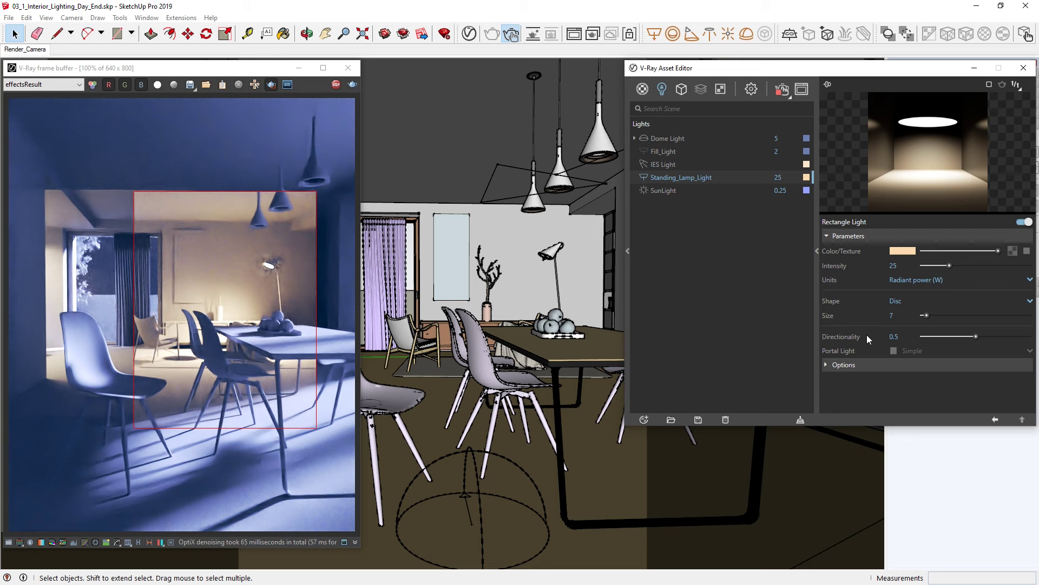
# Turn off region rendering so the whole frame renders, and turn on the Fill_Light
pyautogui.click(272, 89)
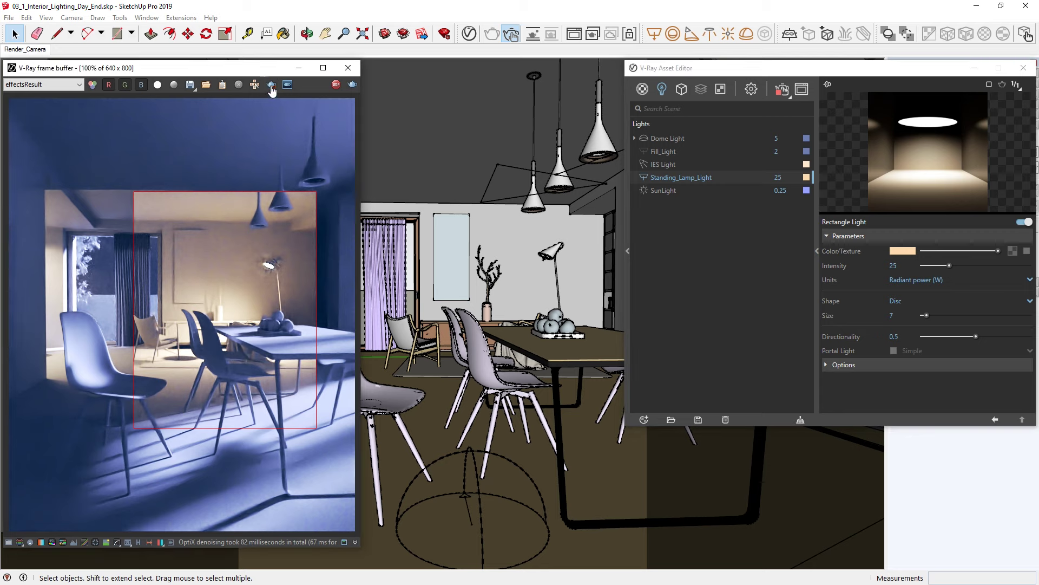
pyautogui.click(272, 87)
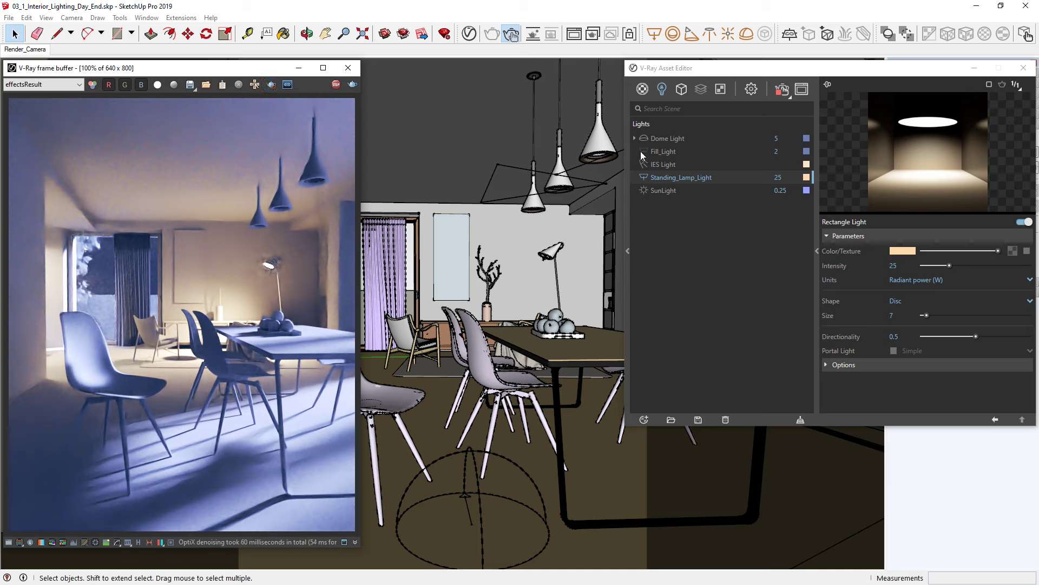
pyautogui.click(642, 152)
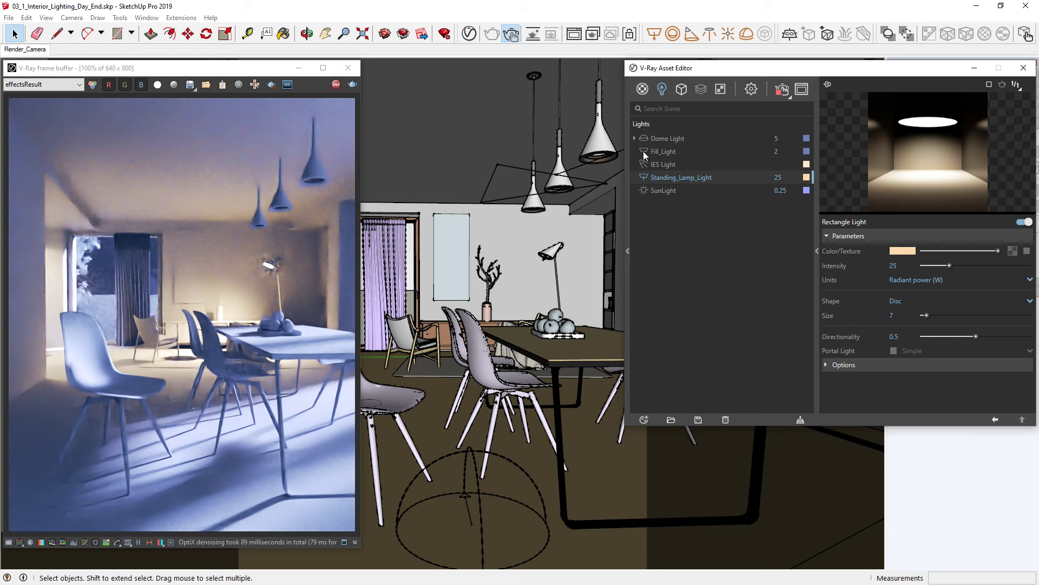
# Turn off Material Override in the render settings
pyautogui.click(751, 90)
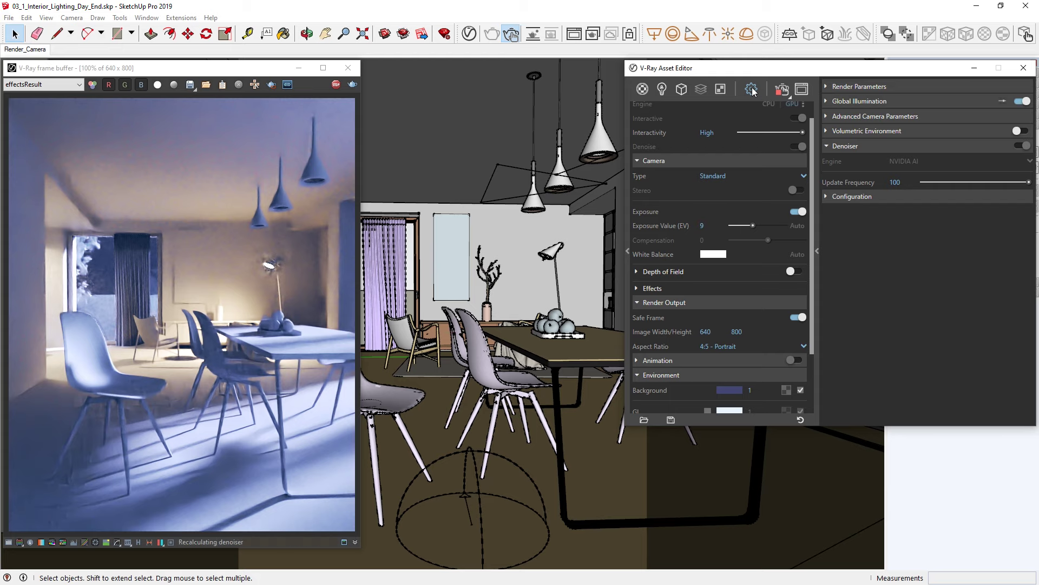
pyautogui.scroll(-3, 807, 149)
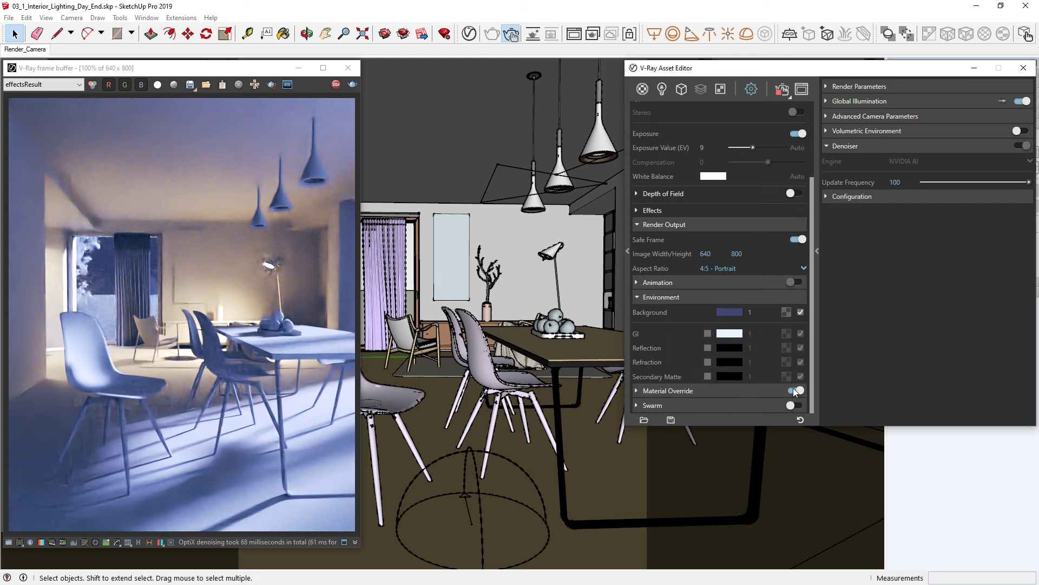
pyautogui.click(796, 390)
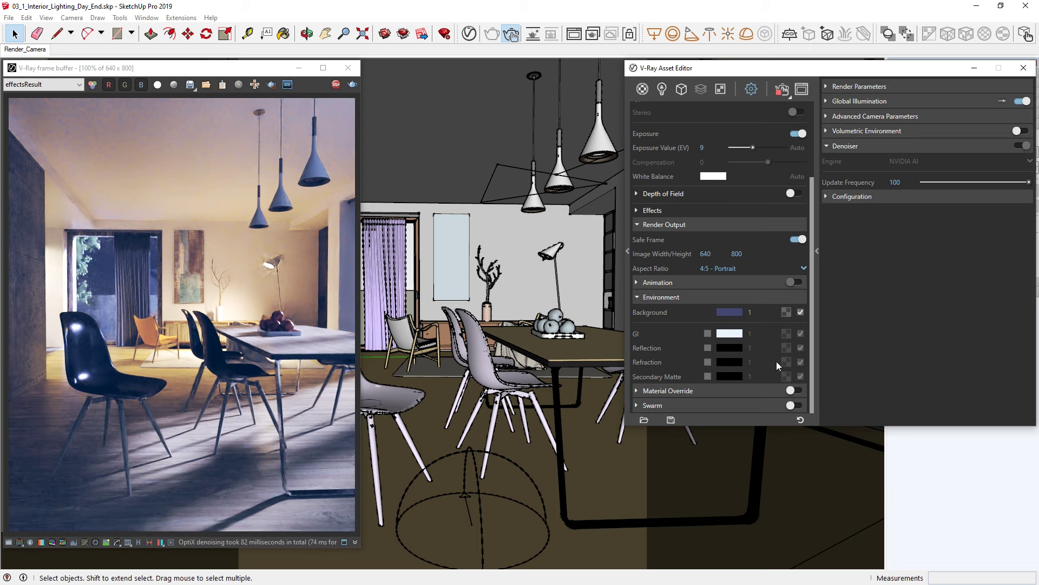
# Set the camera's Vignetting effect to 1.3
pyautogui.click(648, 211)
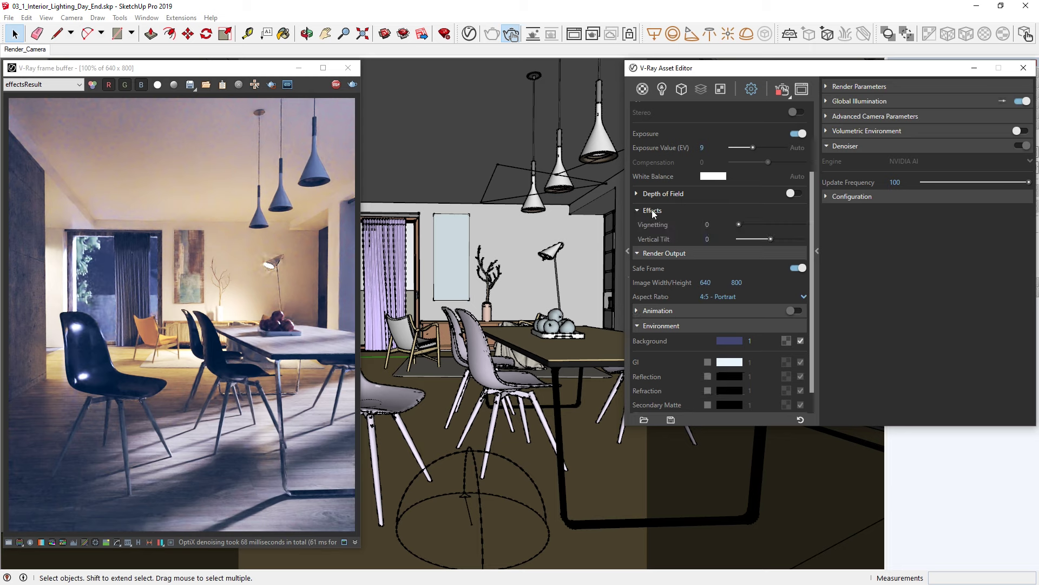
pyautogui.write('1.3')
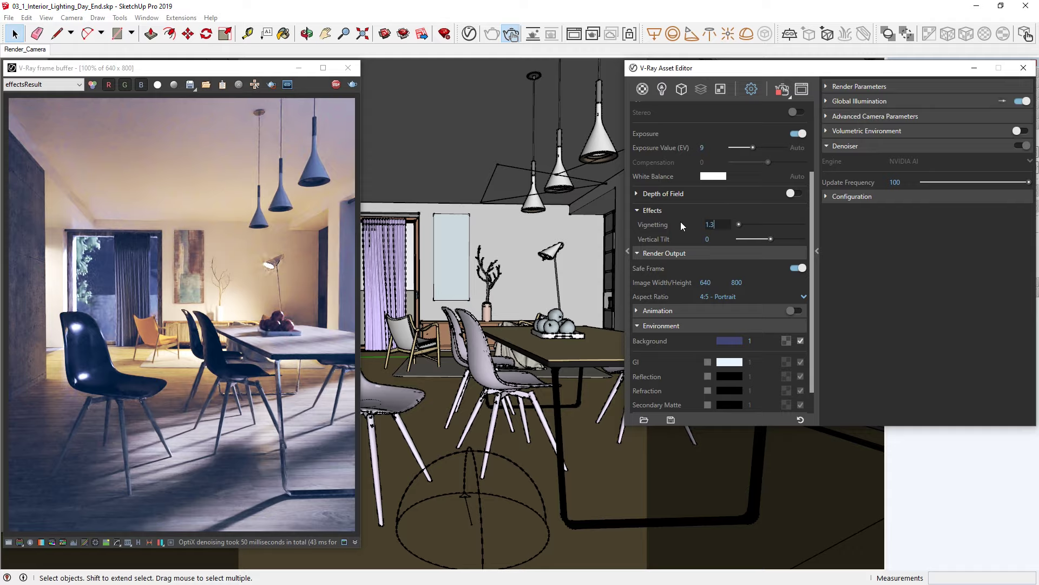
pyautogui.press('Return')
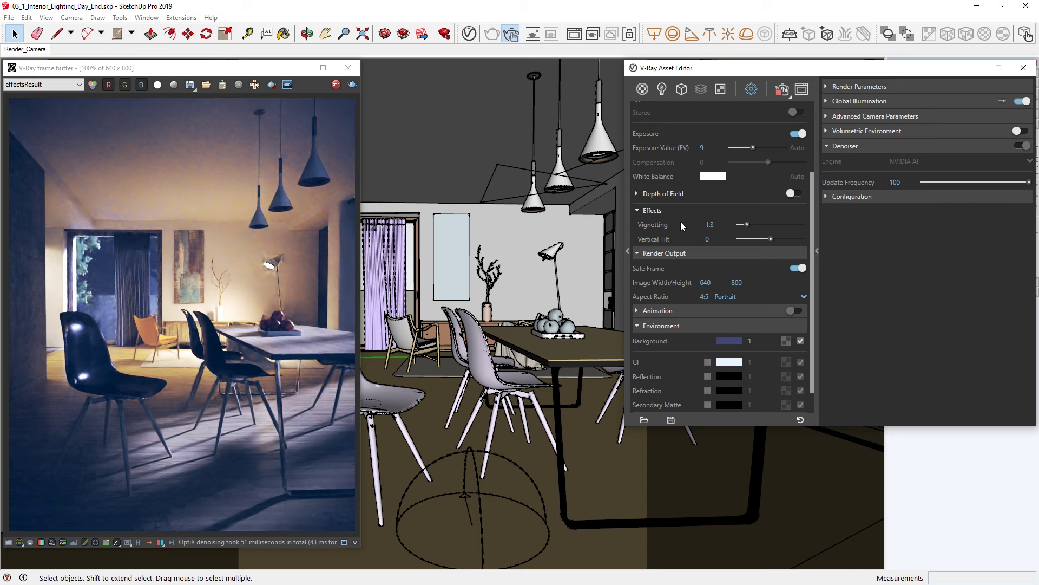
# Stop the running interactive render and turn off Interactive mode in the render settings
pyautogui.click(336, 84)
pyautogui.click(335, 85)
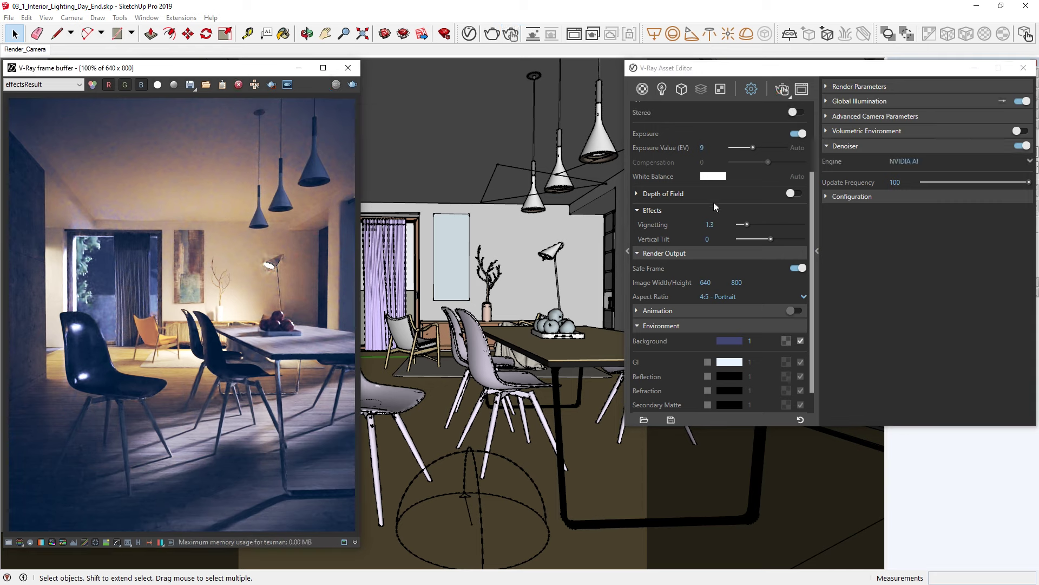
pyautogui.moveTo(812, 221); pyautogui.dragTo(814, 147)
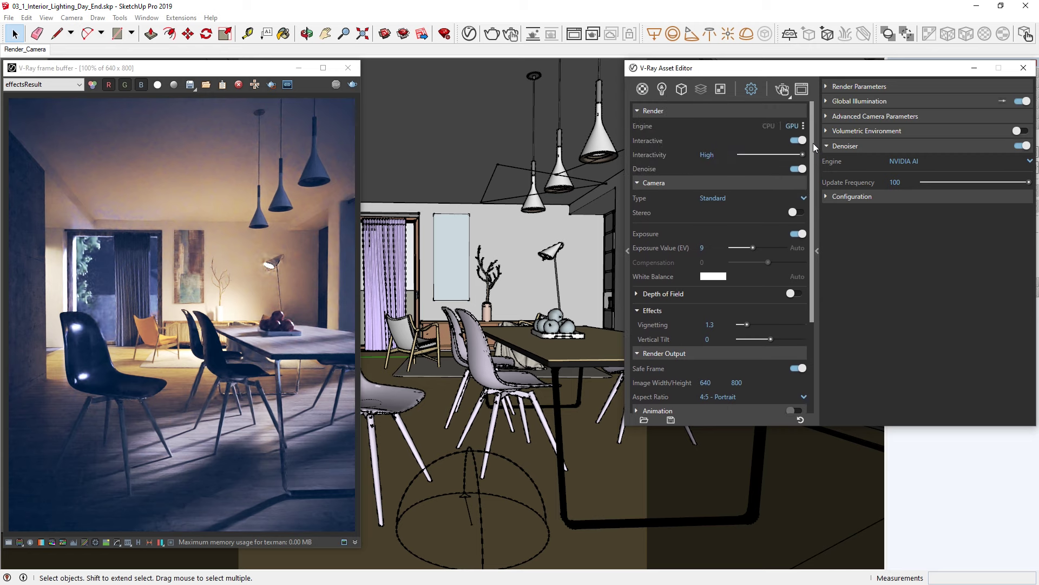
pyautogui.click(799, 141)
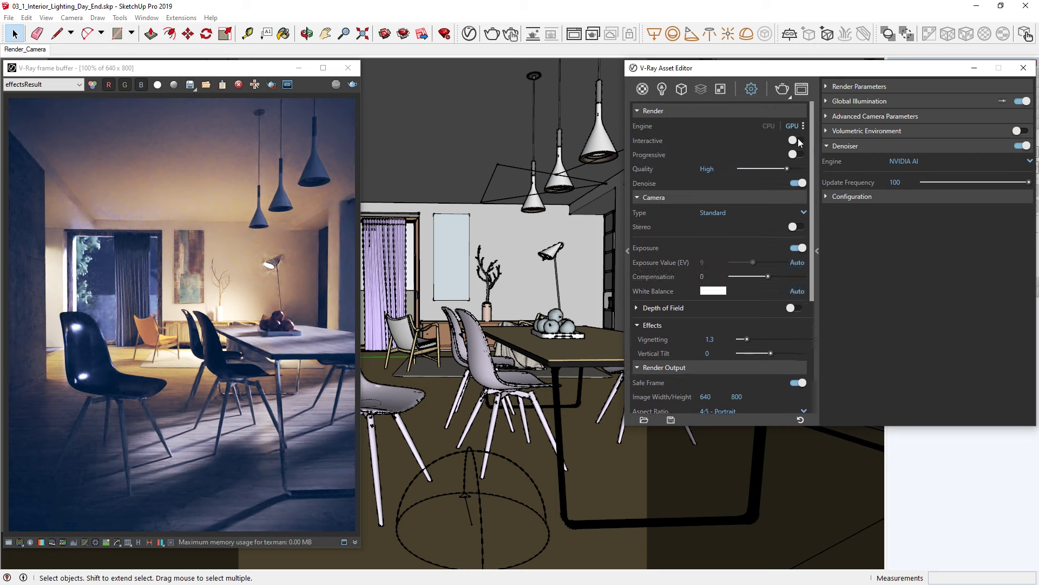
# Switch the denoiser engine to V-Ray Denoiser and set the exposure compensation to -1
pyautogui.click(904, 160)
pyautogui.click(904, 173)
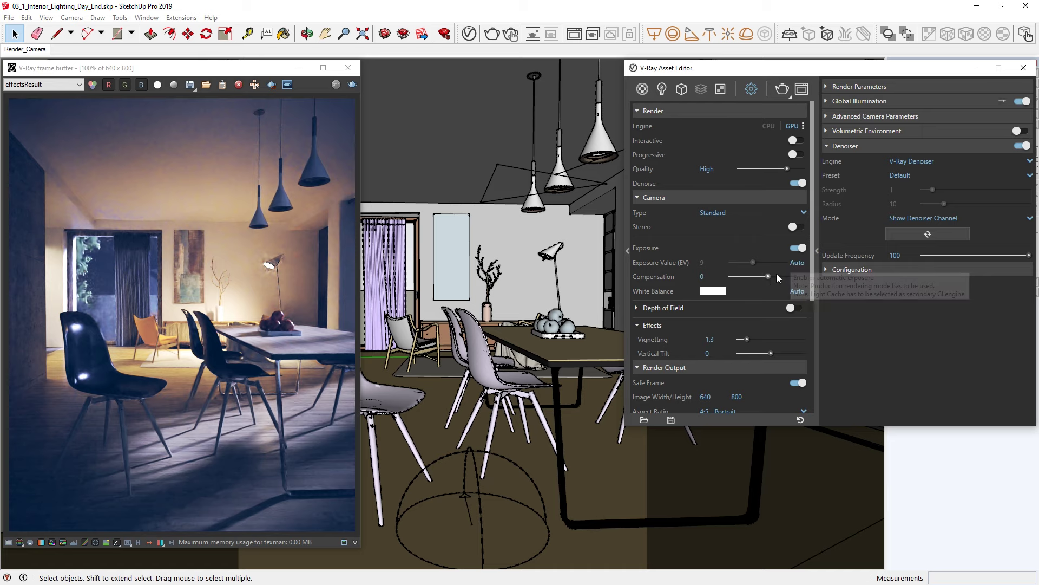
pyautogui.moveTo(769, 276); pyautogui.dragTo(728, 277)
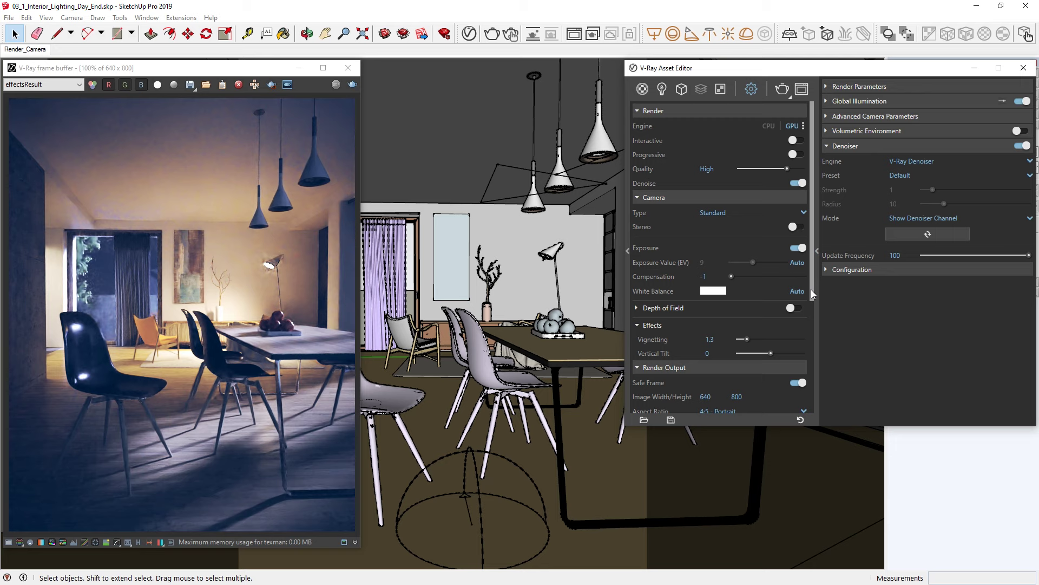
# Set the output image height to 1600 at the 4:5 portrait ratio and start the final render
pyautogui.moveTo(810, 289); pyautogui.dragTo(815, 373)
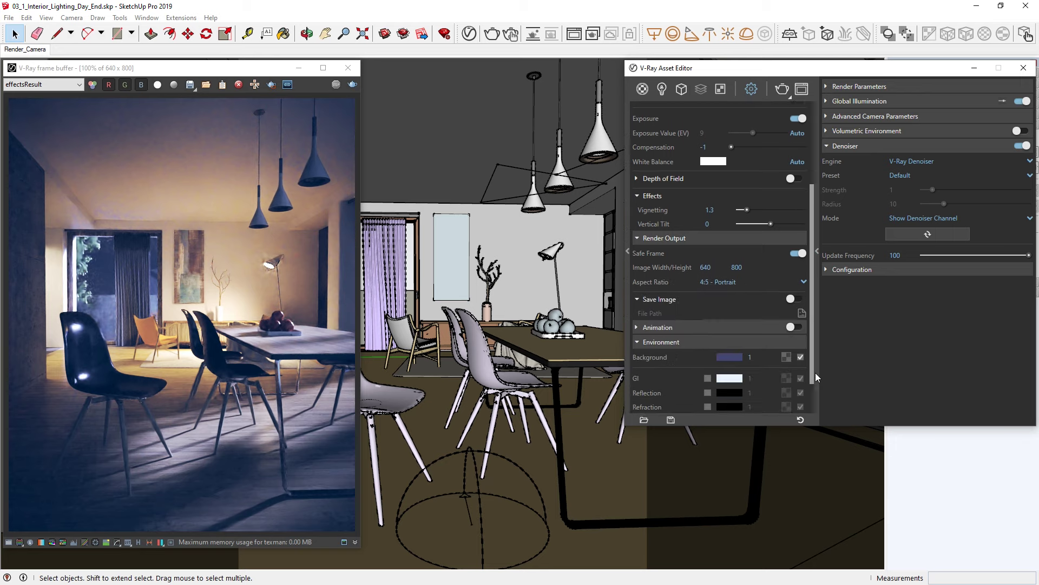
pyautogui.moveTo(747, 268); pyautogui.dragTo(726, 267)
pyautogui.write('1600')
pyautogui.press('Return')
pyautogui.click(782, 90)
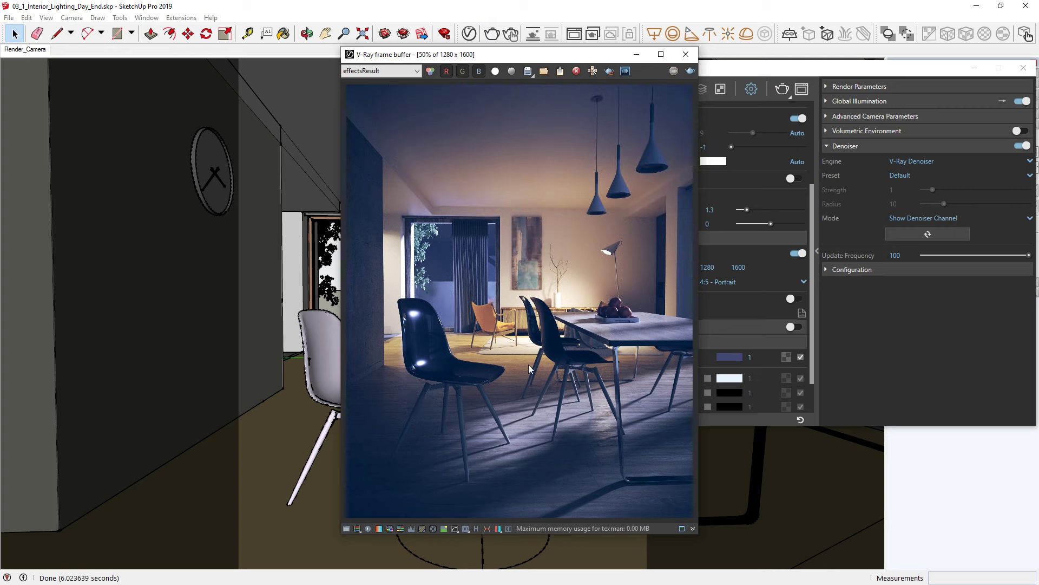
# Load the global color corrections from Interior_Night_Render_CC.vccglb in the Assets folder into the frame buffer and hide the corrections controls
pyautogui.click(347, 528)
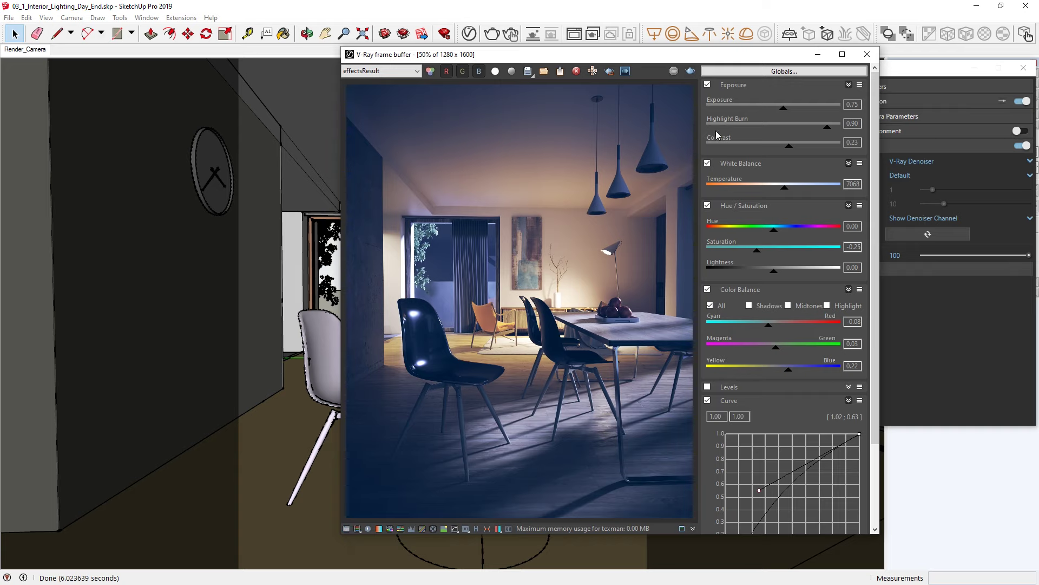
pyautogui.click(782, 72)
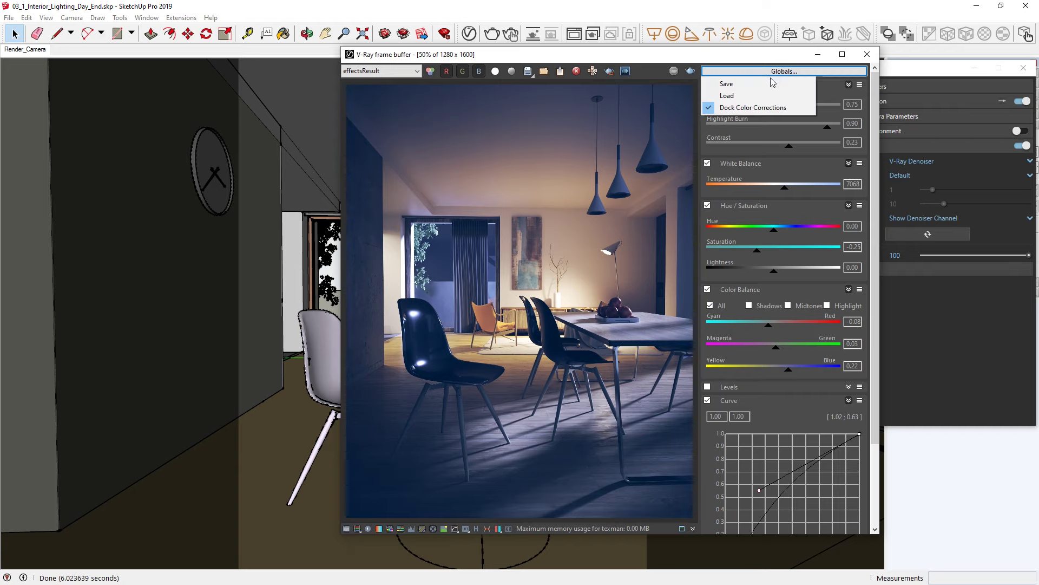
pyautogui.click(755, 96)
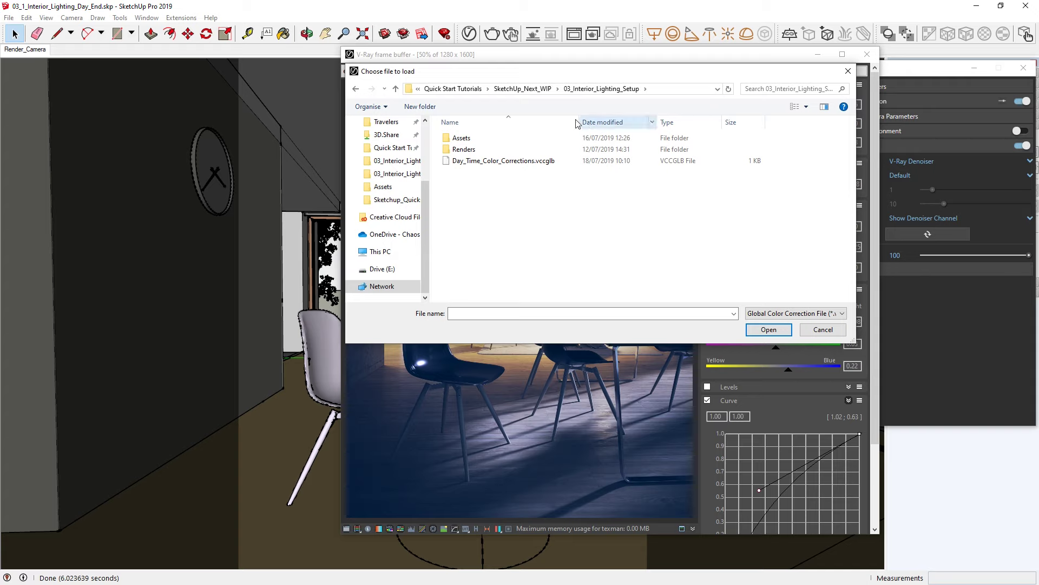
pyautogui.doubleClick(469, 139)
pyautogui.click(480, 139)
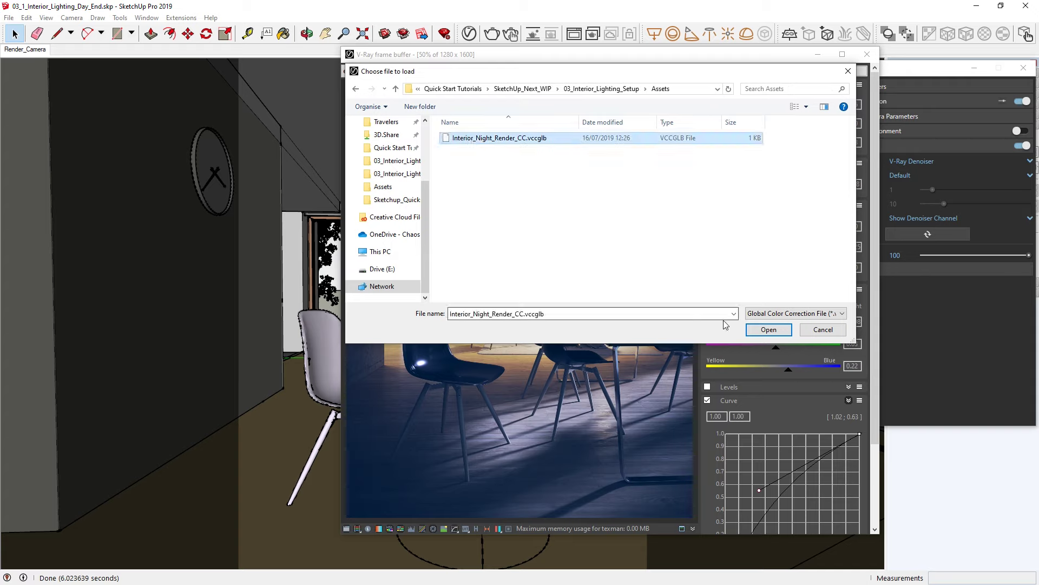
pyautogui.click(767, 329)
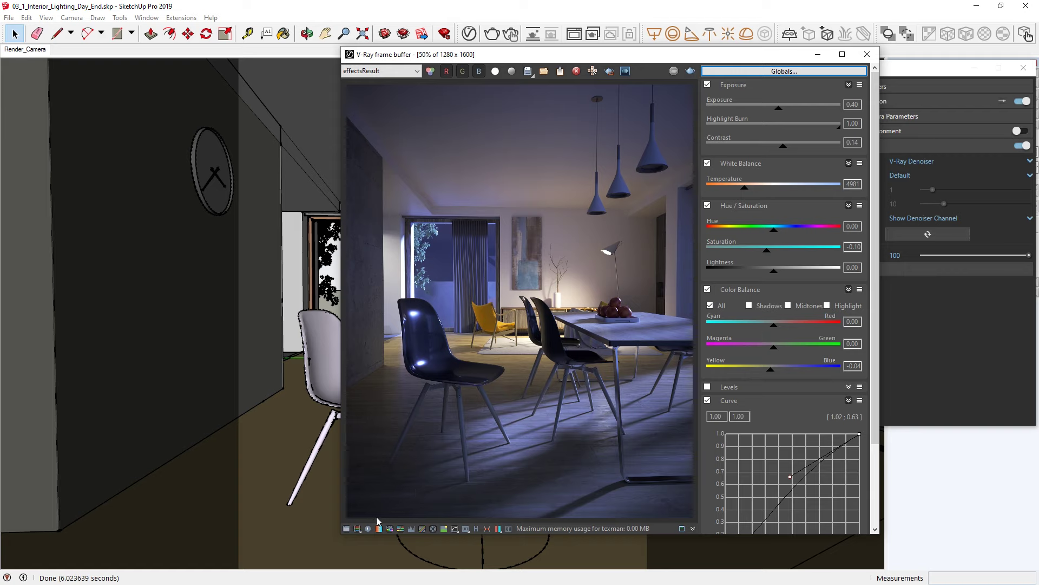
pyautogui.click(348, 531)
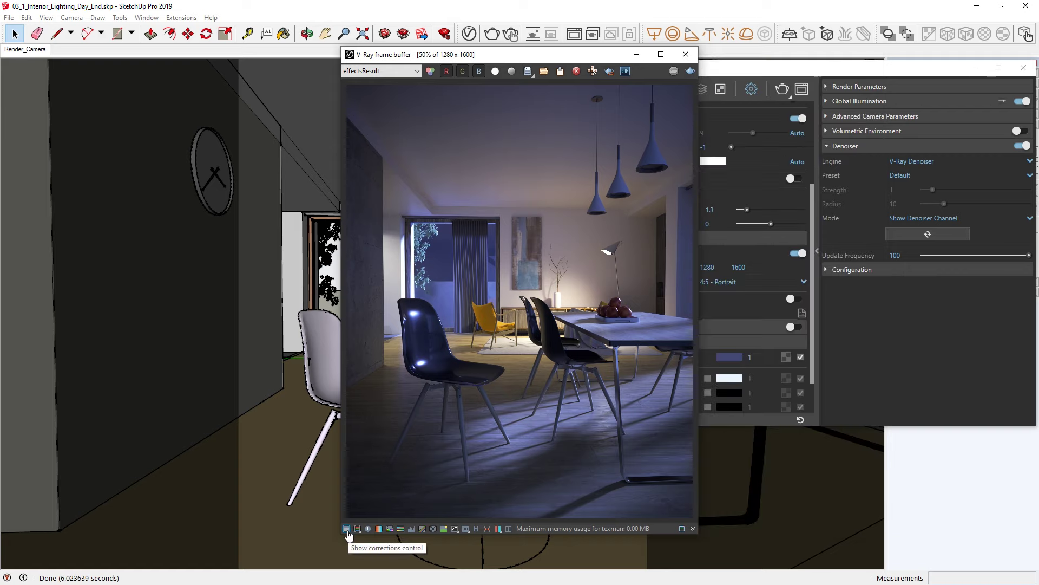
# Enable the Bloom/Glare effect on the rendered image and set its intensity to 0.2
pyautogui.click(508, 528)
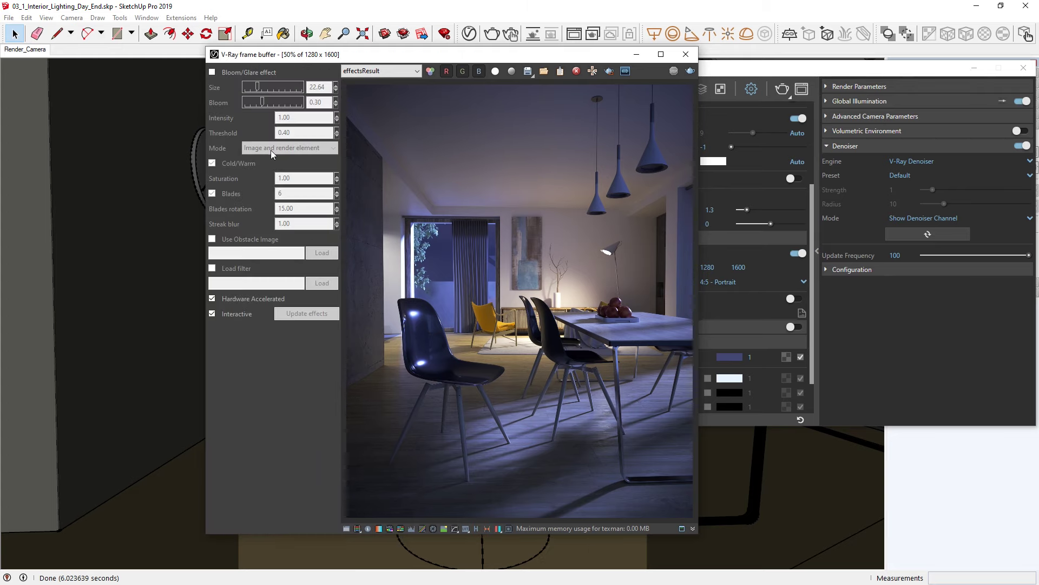
pyautogui.click(212, 72)
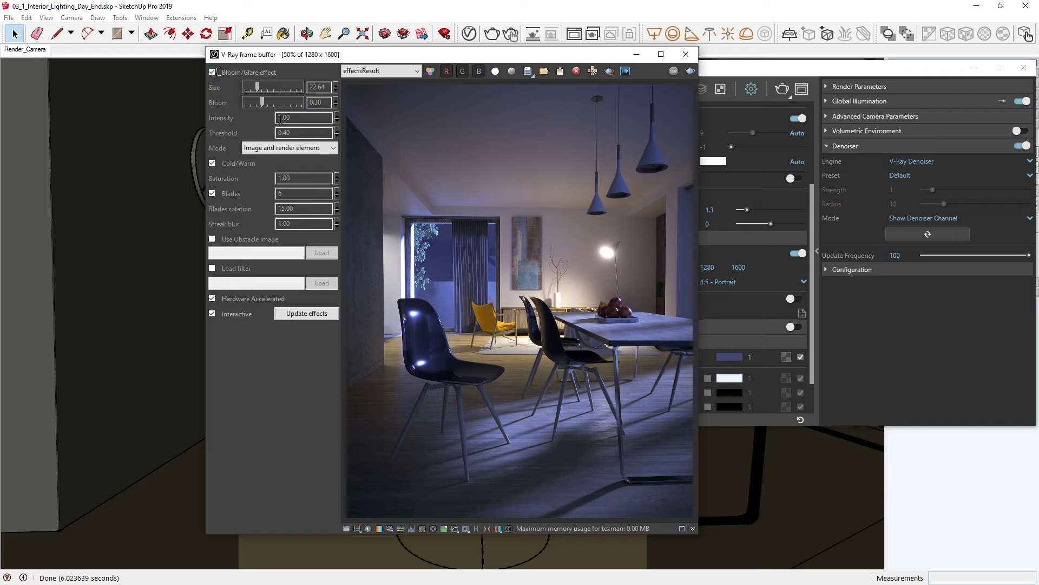
pyautogui.moveTo(297, 117); pyautogui.dragTo(268, 122)
pyautogui.write('0.2')
pyautogui.press('Return')
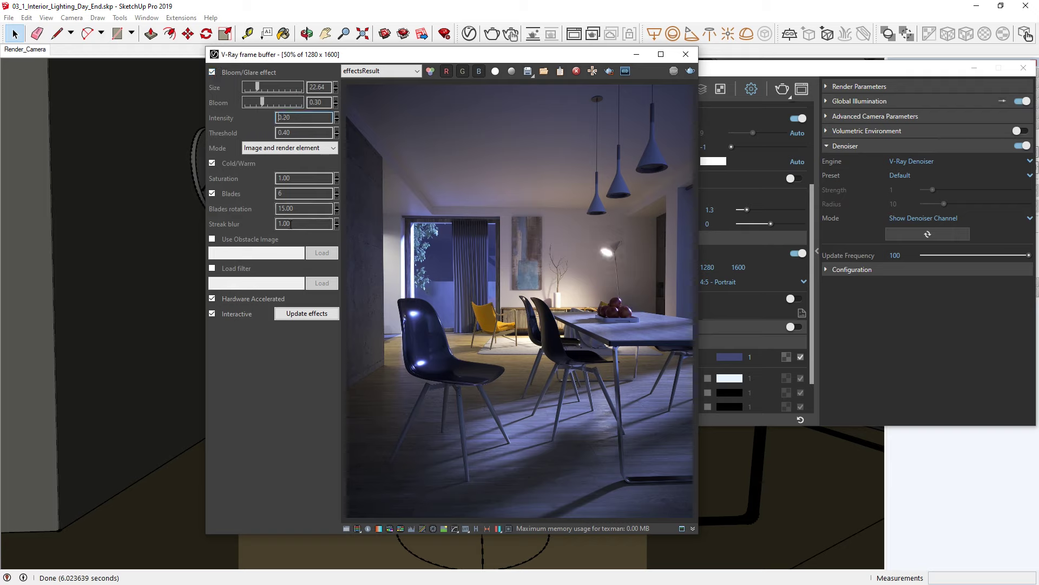
# Set the glare's streak blur to 0.1 and reduce its size to about 14.15
pyautogui.moveTo(291, 224); pyautogui.dragTo(276, 224)
pyautogui.write('0.1')
pyautogui.moveTo(257, 86); pyautogui.dragTo(254, 90)
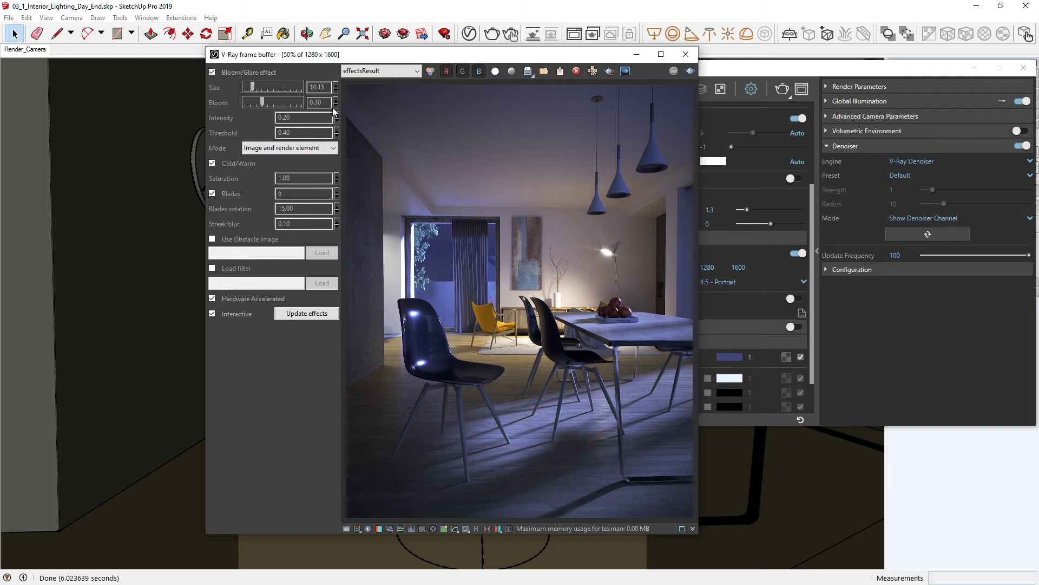
# Save the render as a PNG named Night_Time_Render in the 03_Interior_Lighting_Setup folder
pyautogui.click(528, 72)
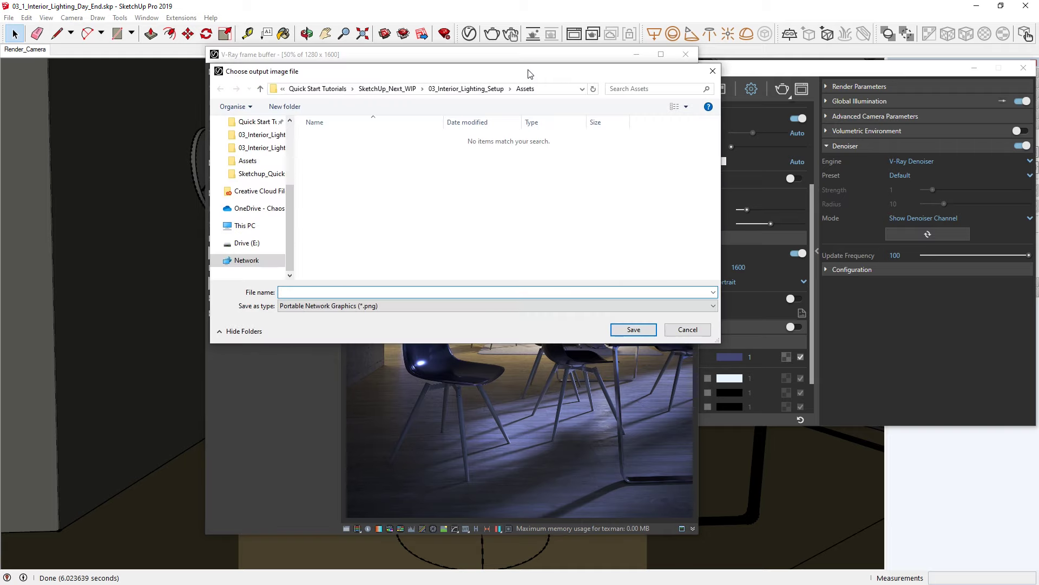
pyautogui.click(466, 88)
pyautogui.write('Night_Time_Render')
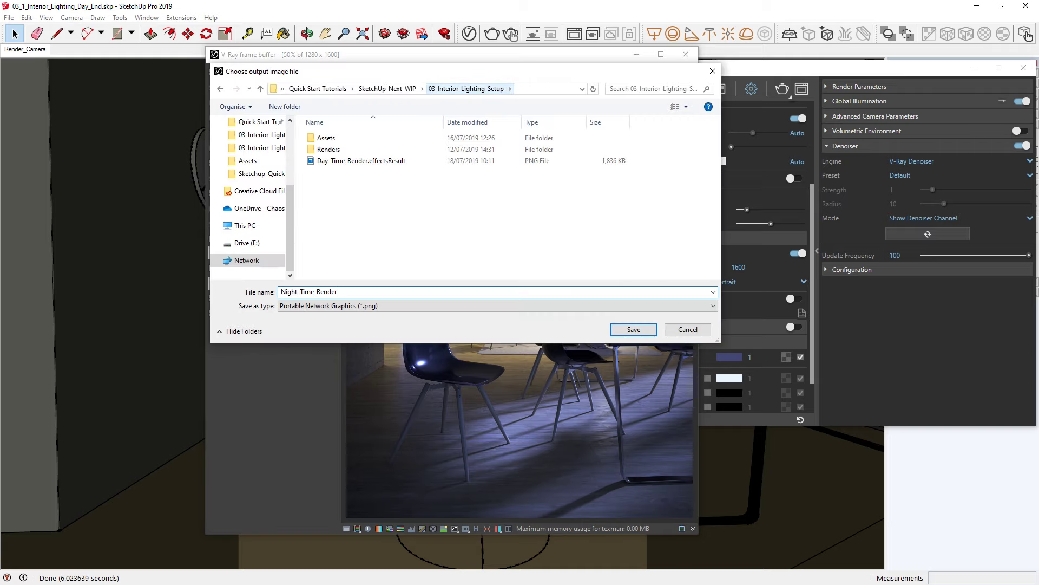
pyautogui.press('Return')
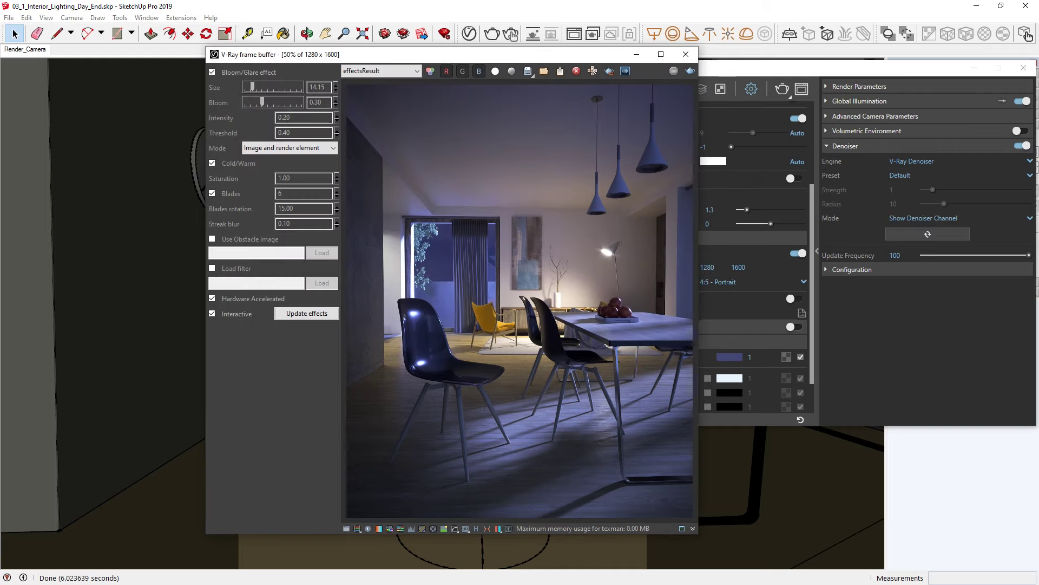